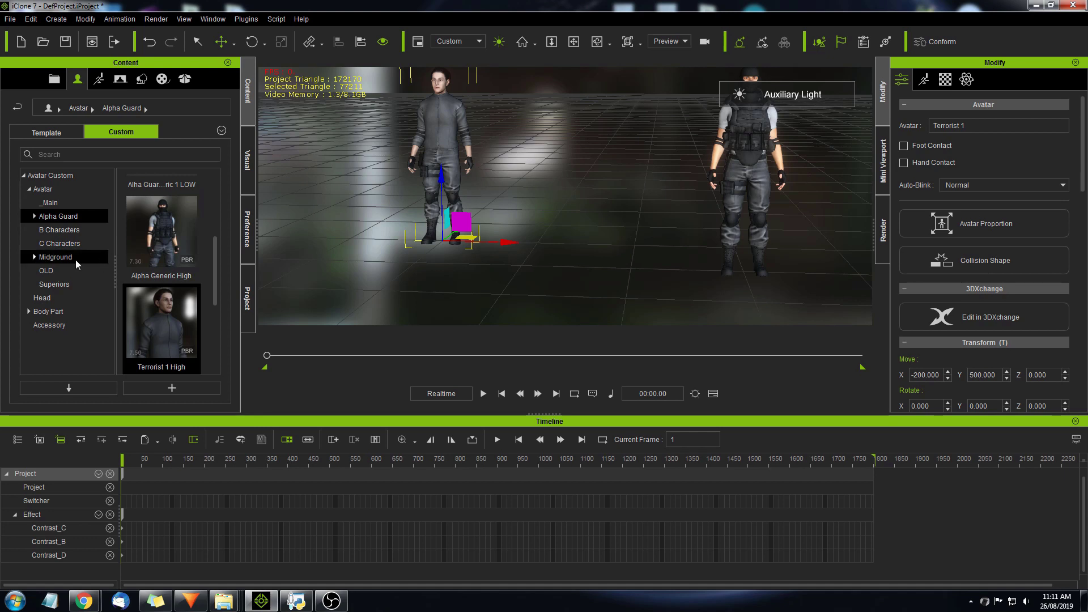
Load the Trion Pjs avatar into the scene and duplicate the Alha Guard Generic 1 avatar beside the original
drag(172, 252, 584, 252)
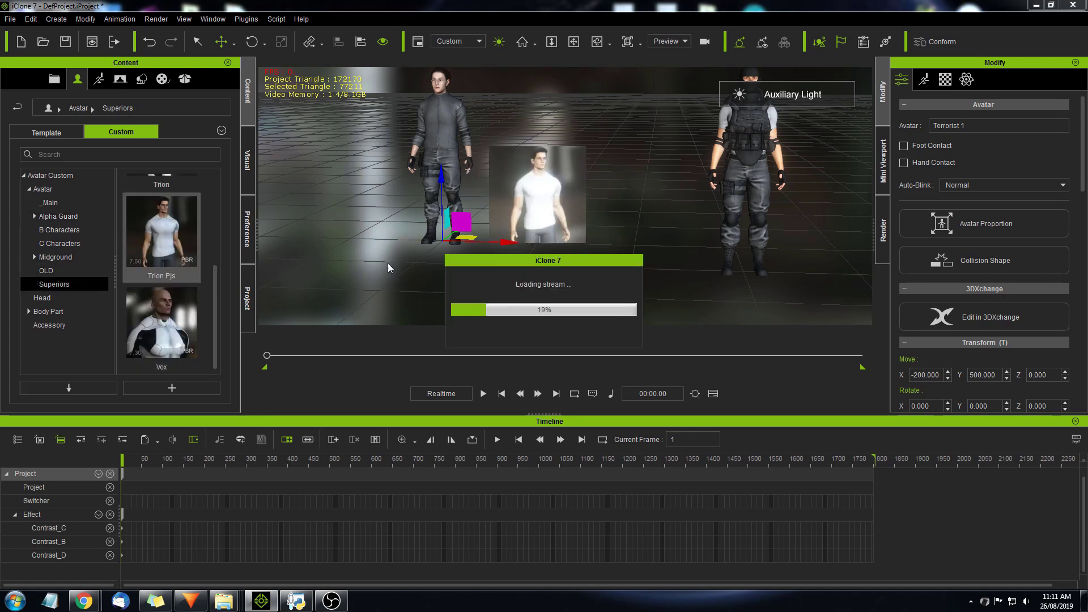
click(58, 216)
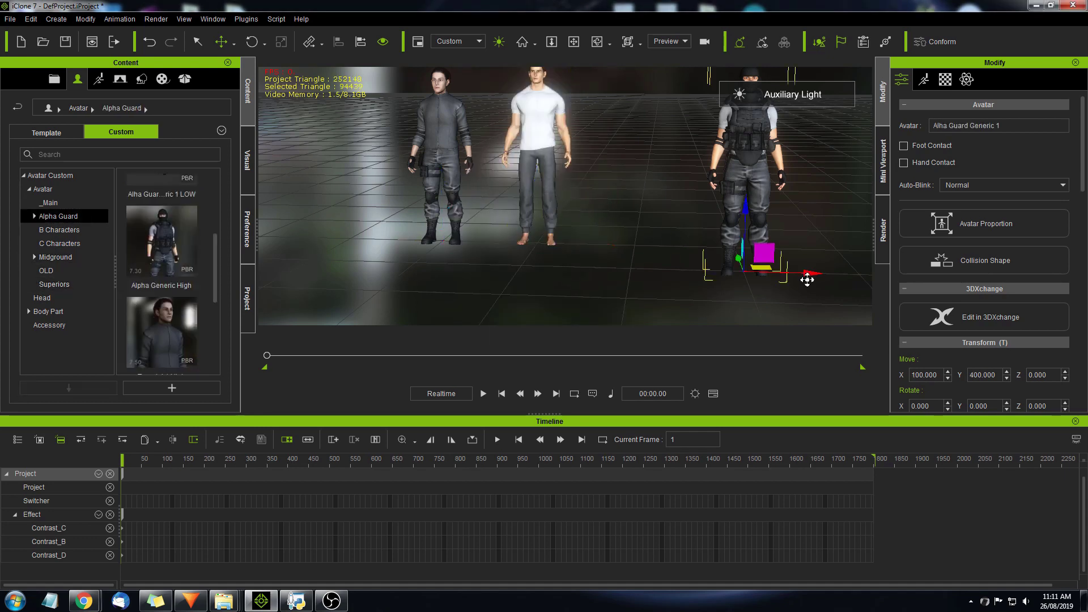
ctrl+drag(683, 278, 789, 271)
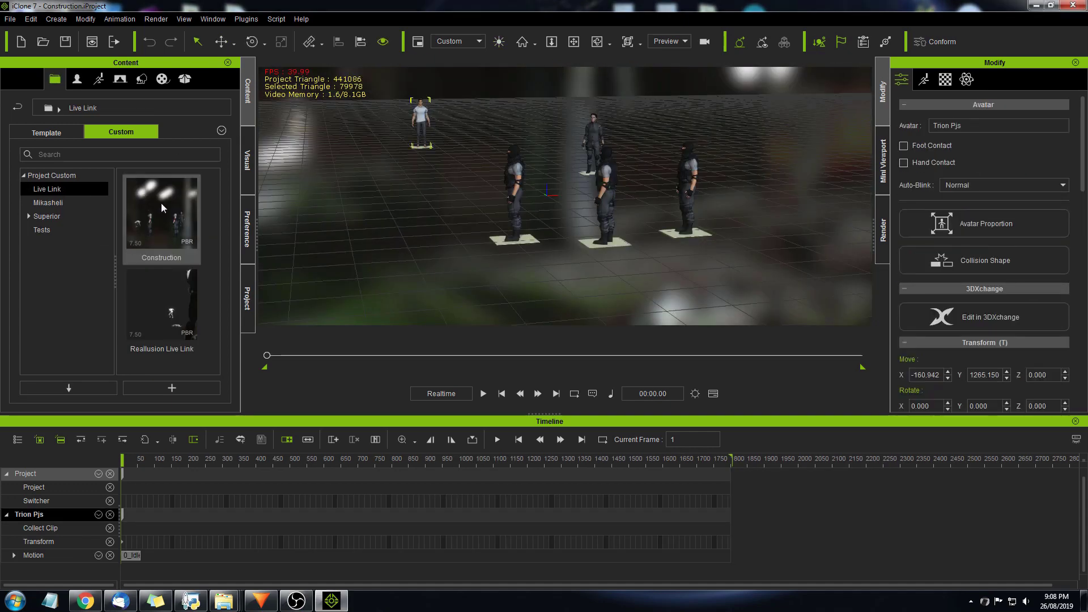
Apply the custom Miguel 01 Jump and Fight - 3432 motion from the Unreal Live Link folder to Trion Pjs
click(99, 80)
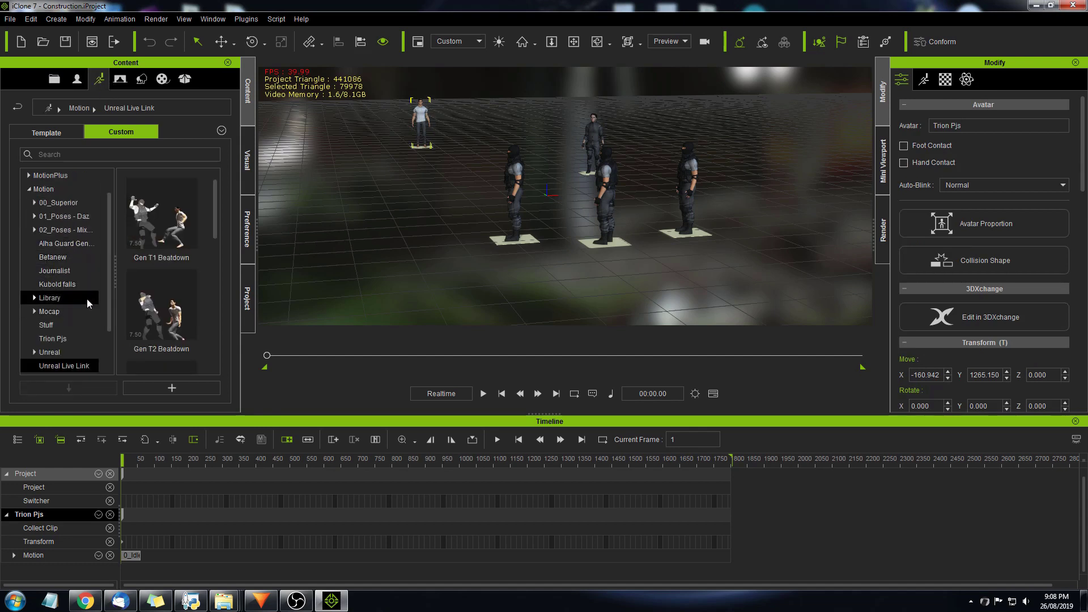
drag(217, 201, 216, 255)
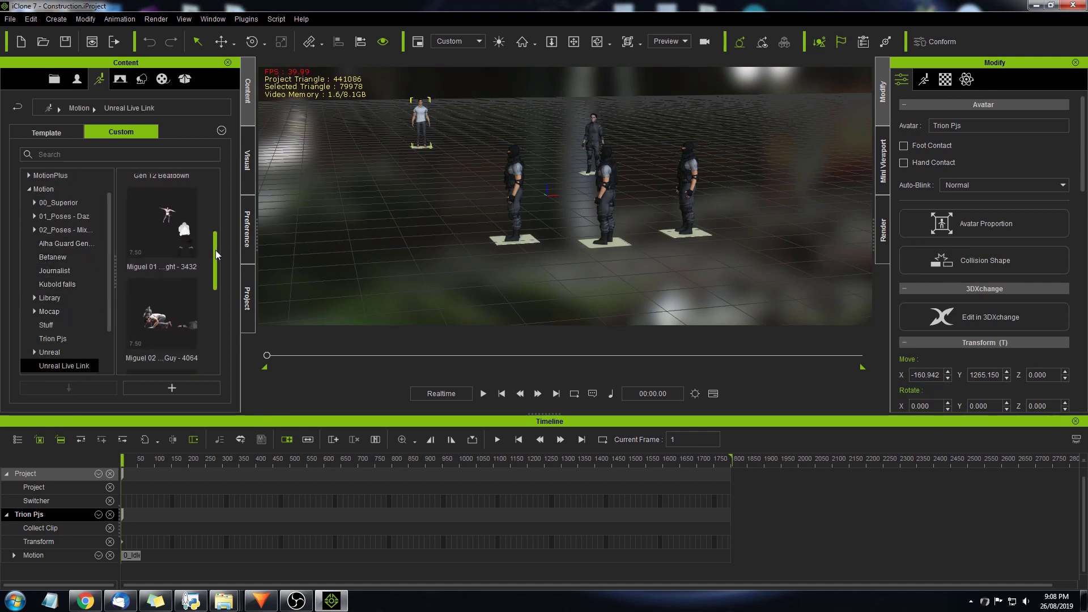
double_click(143, 229)
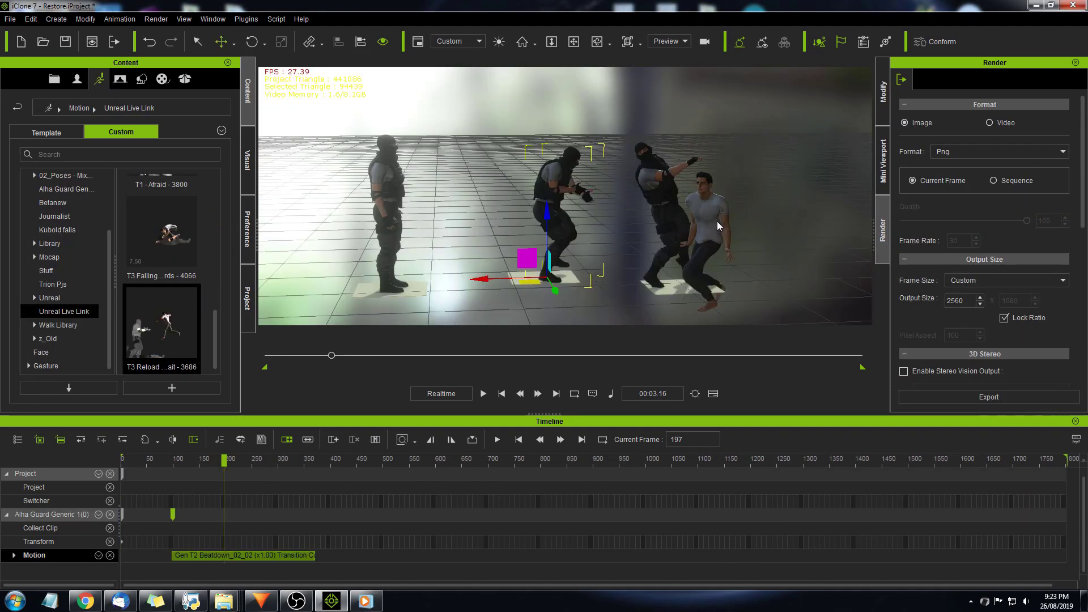
Move Trion Pjs back behind the nearest guard at the frame 125 transform key, and play the motion
click(718, 225)
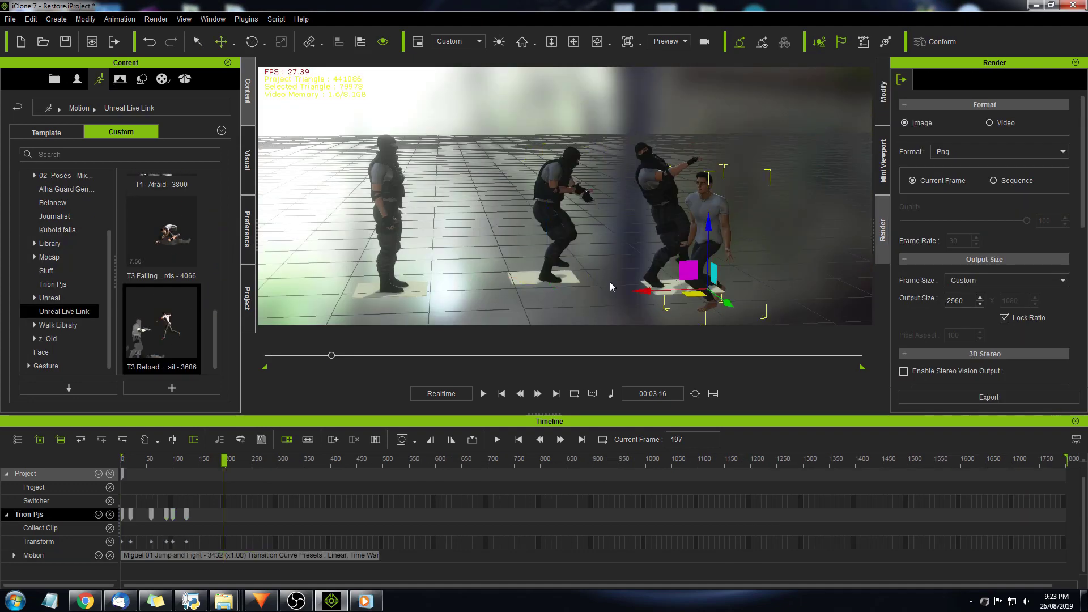
click(204, 543)
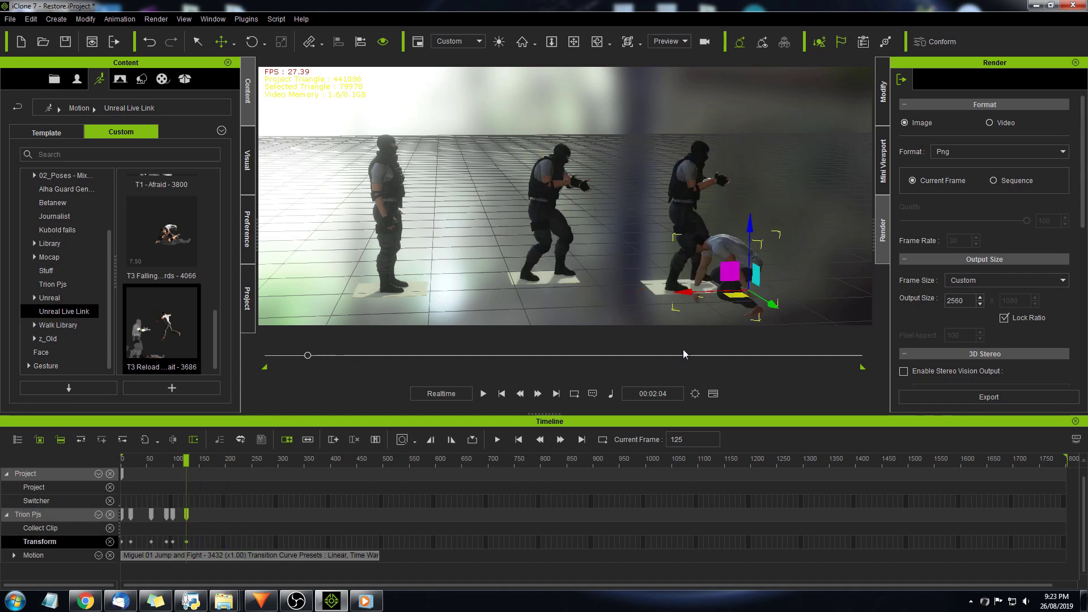
drag(749, 283, 757, 266)
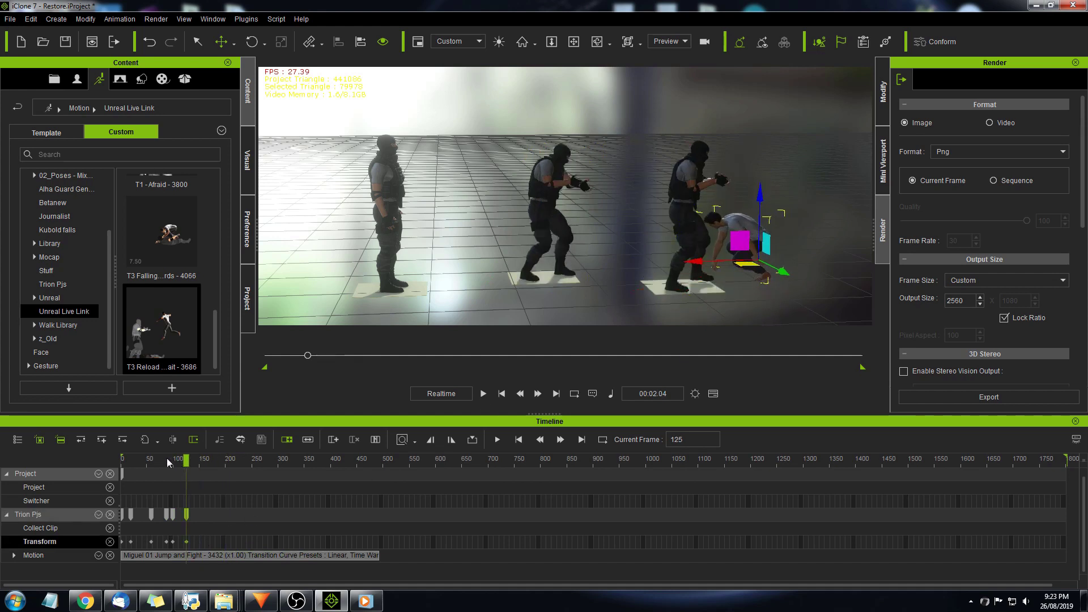
key(space)
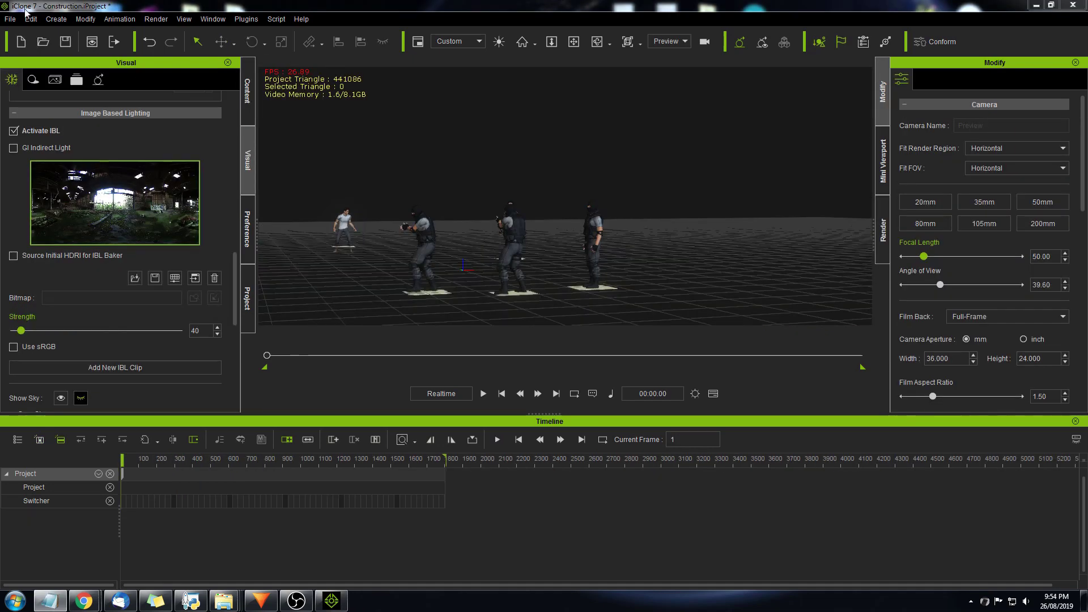
Create a camera and rename it Big Jump in the scene list
click(57, 20)
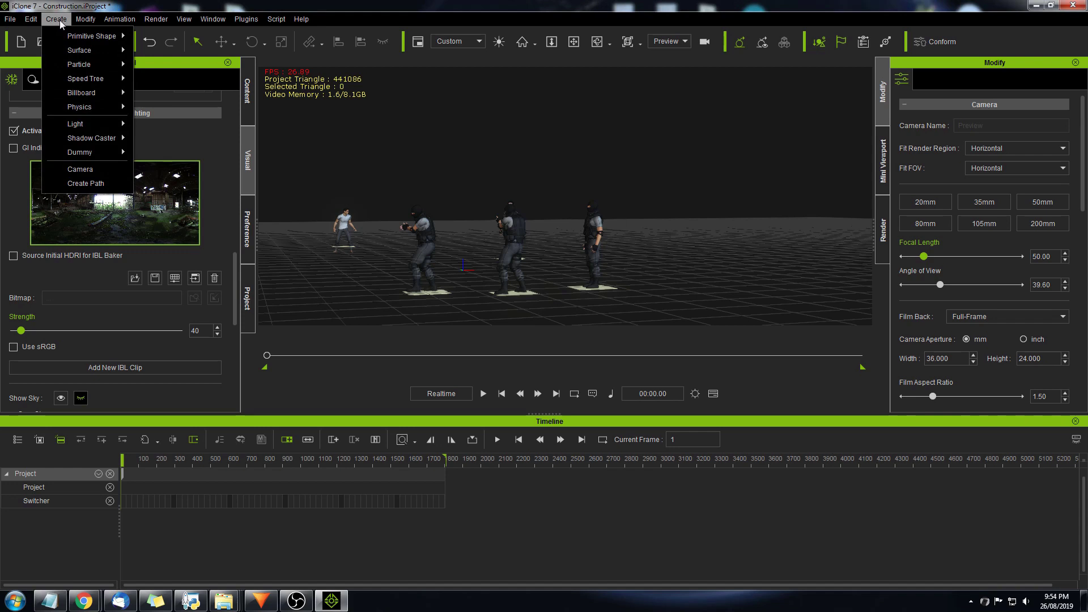
click(88, 169)
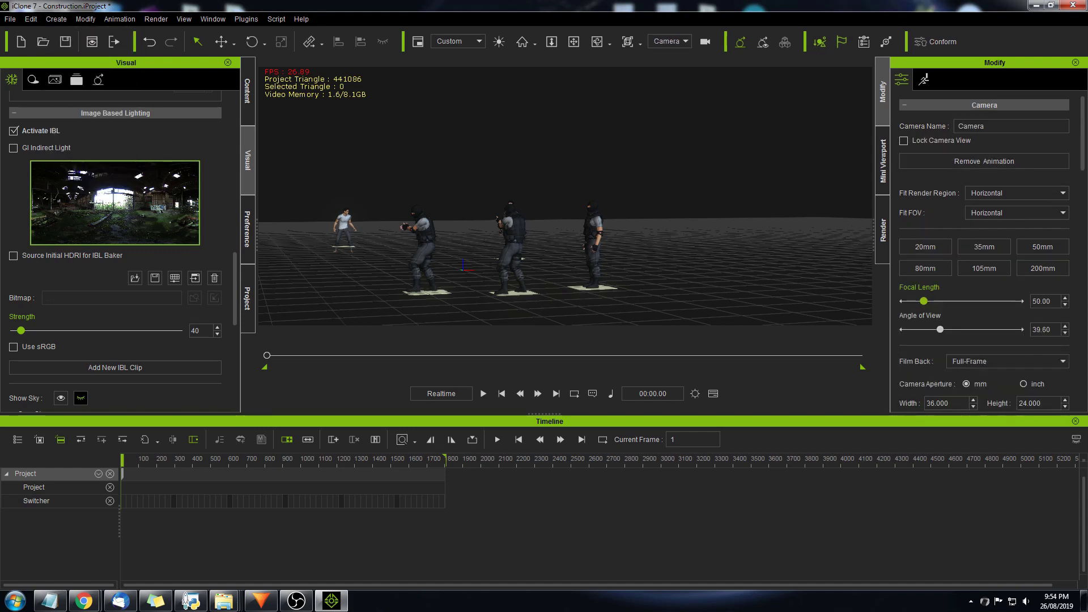
key(F3)
double_click(813, 141)
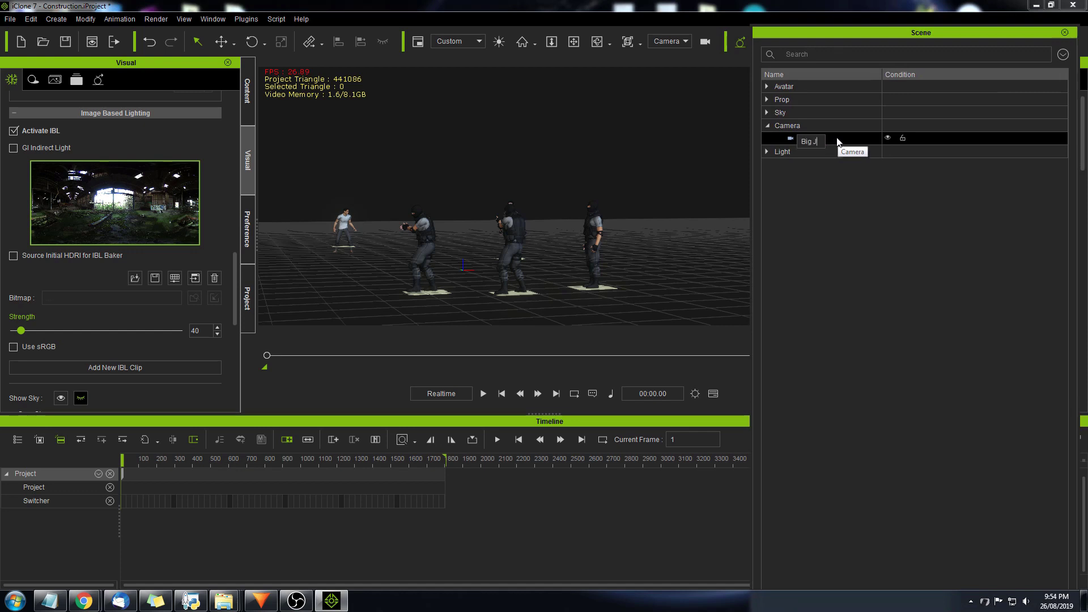
Create a second camera and rename it Backhand
click(57, 20)
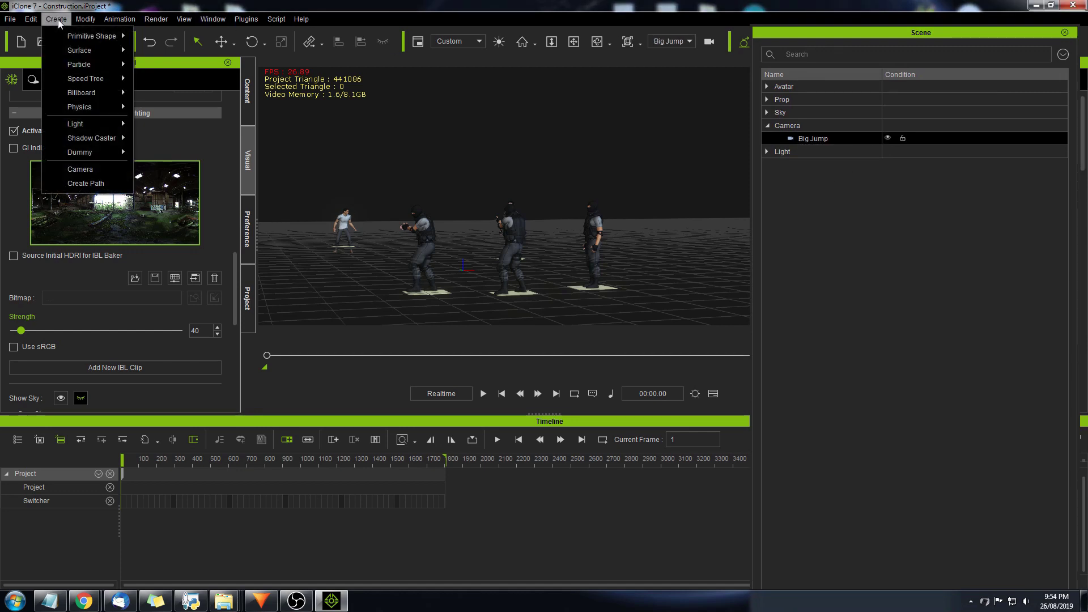
click(91, 164)
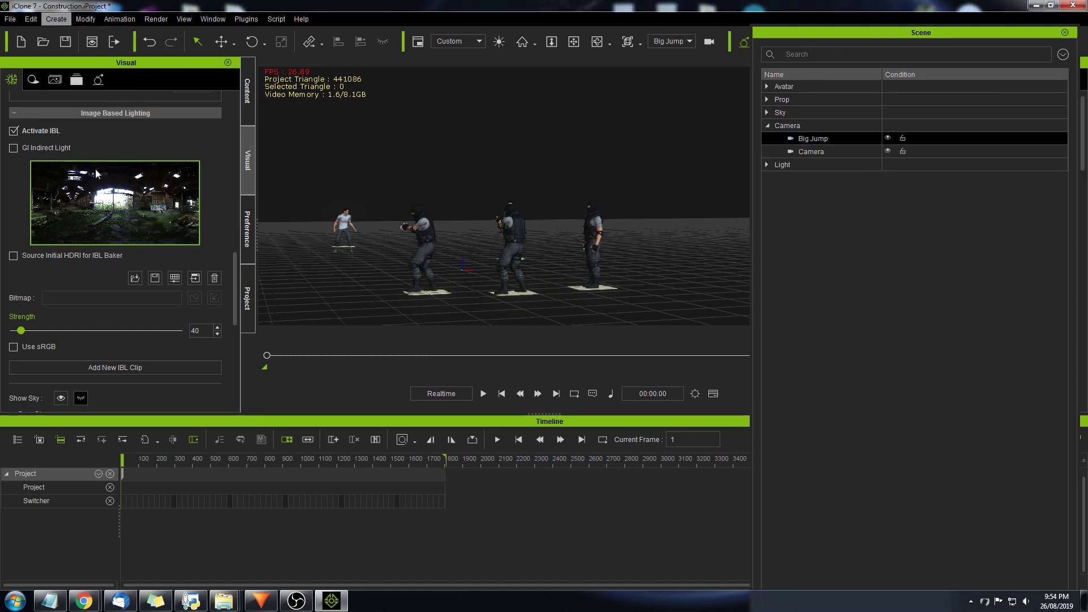
double_click(822, 155)
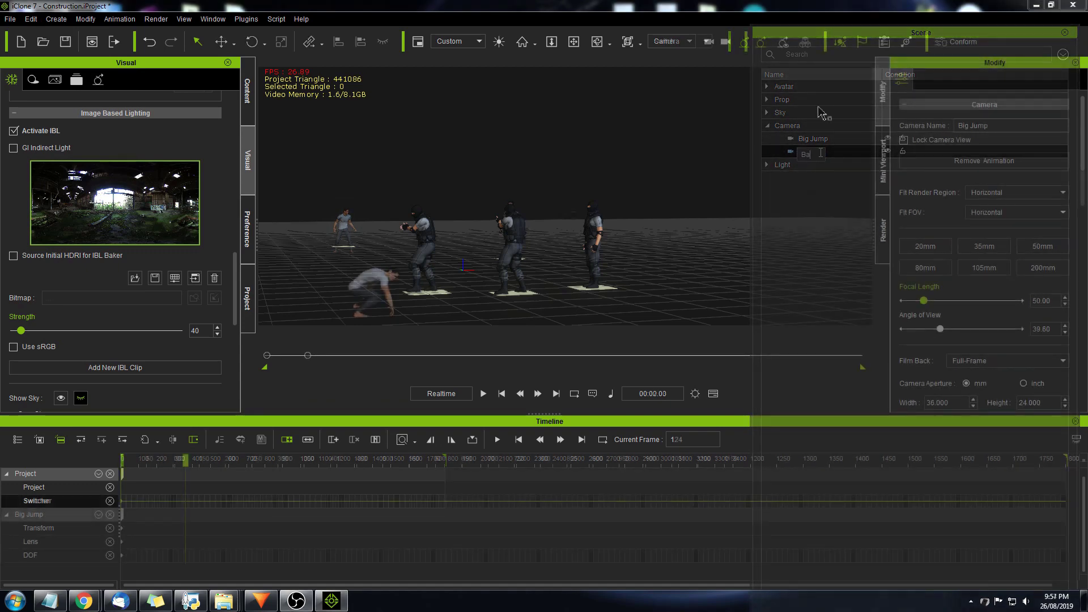
Look through the Big Jump camera and reframe it around the jumping Trion Pjs at frame 45
click(680, 41)
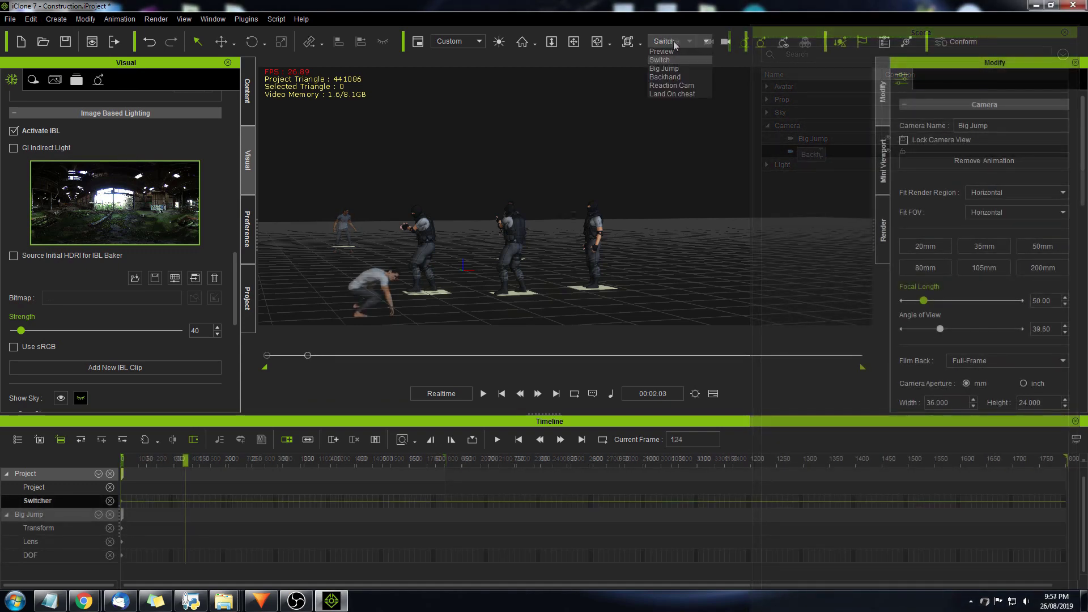
click(674, 78)
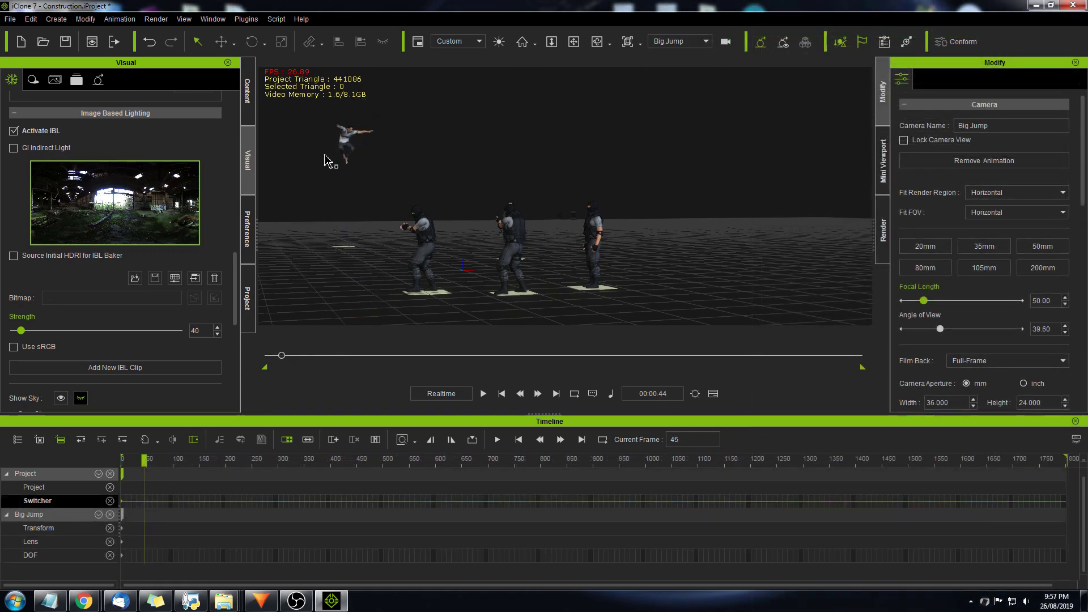
click(351, 145)
right_drag(452, 187, 708, 179)
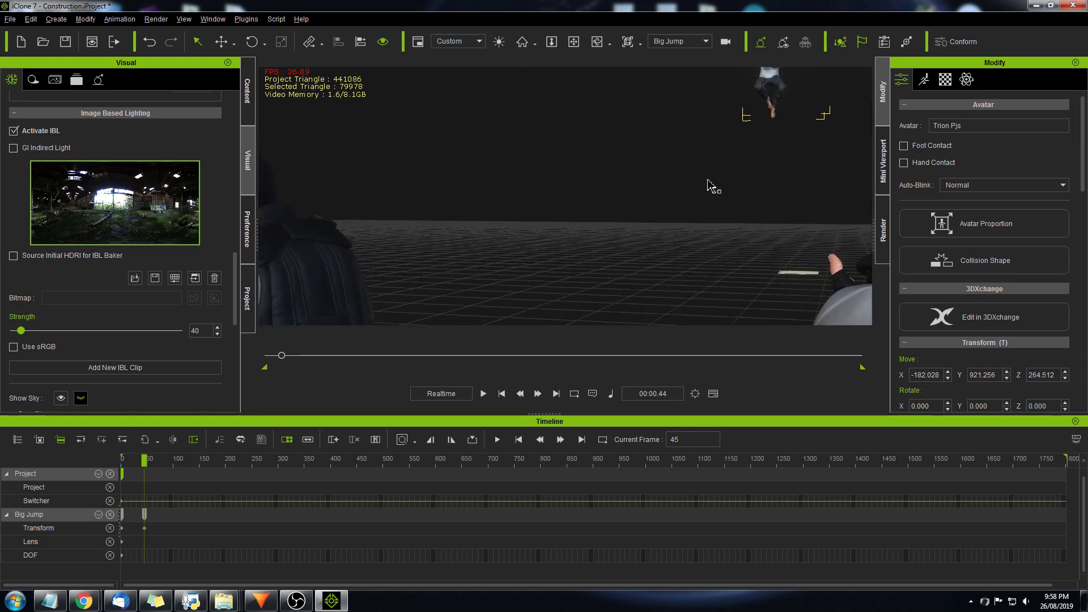
Shift the Big Jump camera's first transform key slightly later and scrub the jump to about frame 92
click(129, 534)
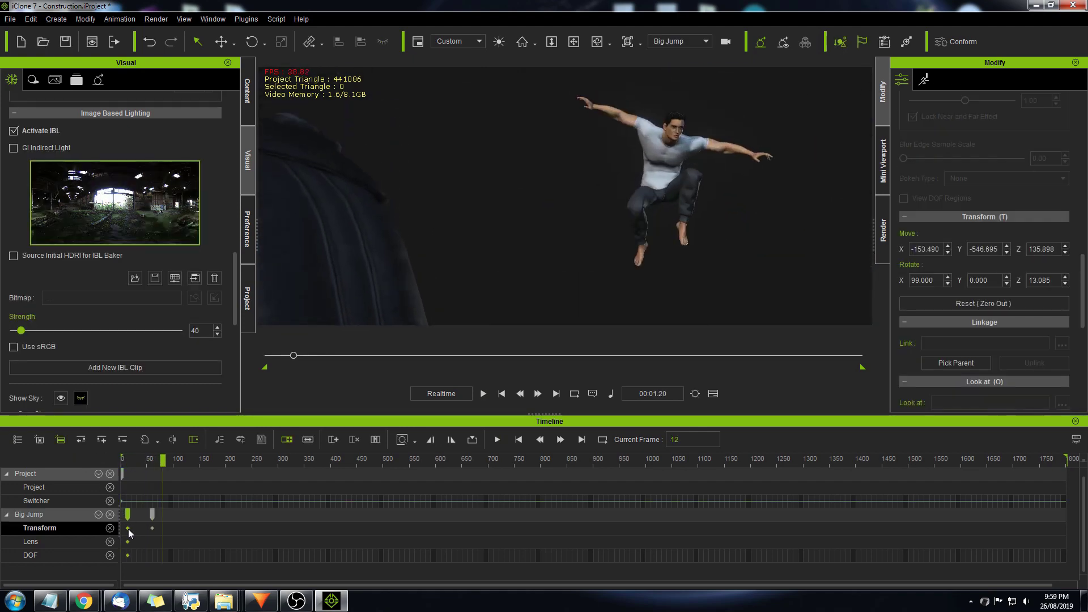
click(137, 457)
click(164, 463)
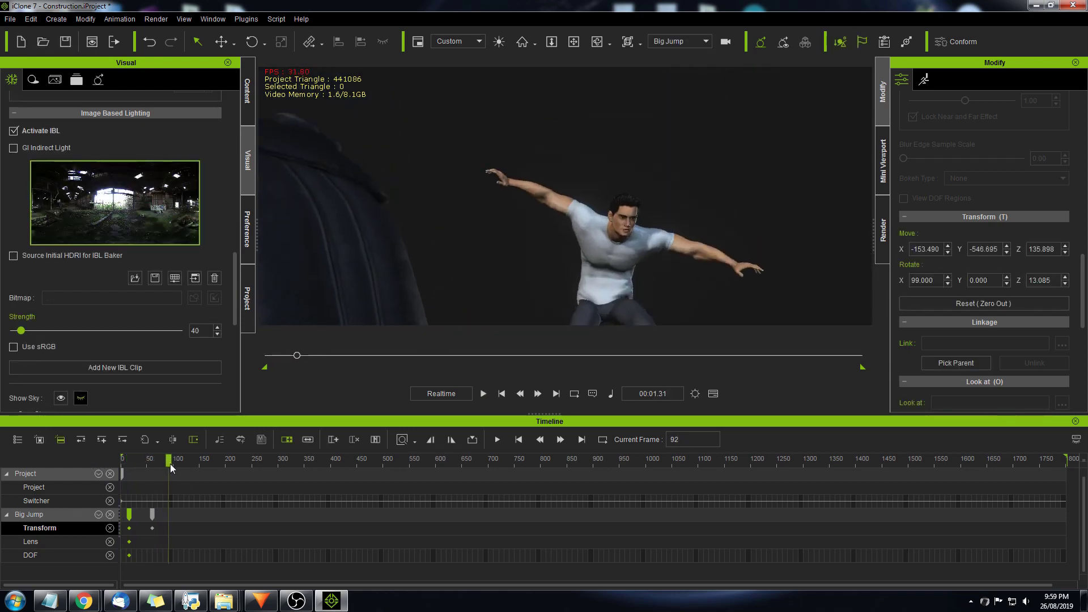
drag(170, 463, 171, 464)
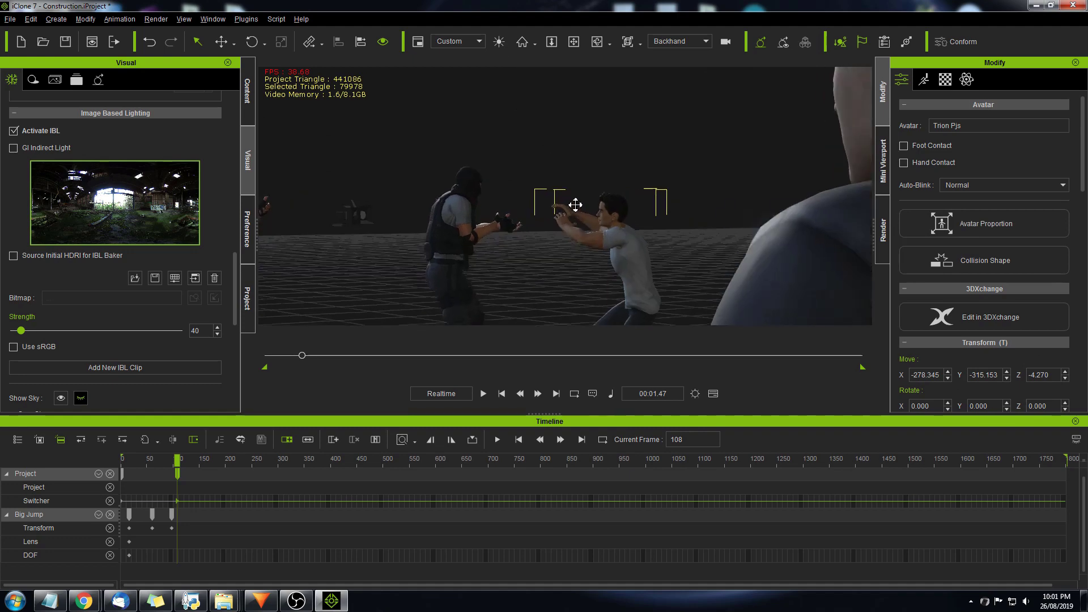
Reframe the Backhand camera around the guard and Trion Pjs, and play the fight from about frame 92
right_drag(575, 205, 553, 185)
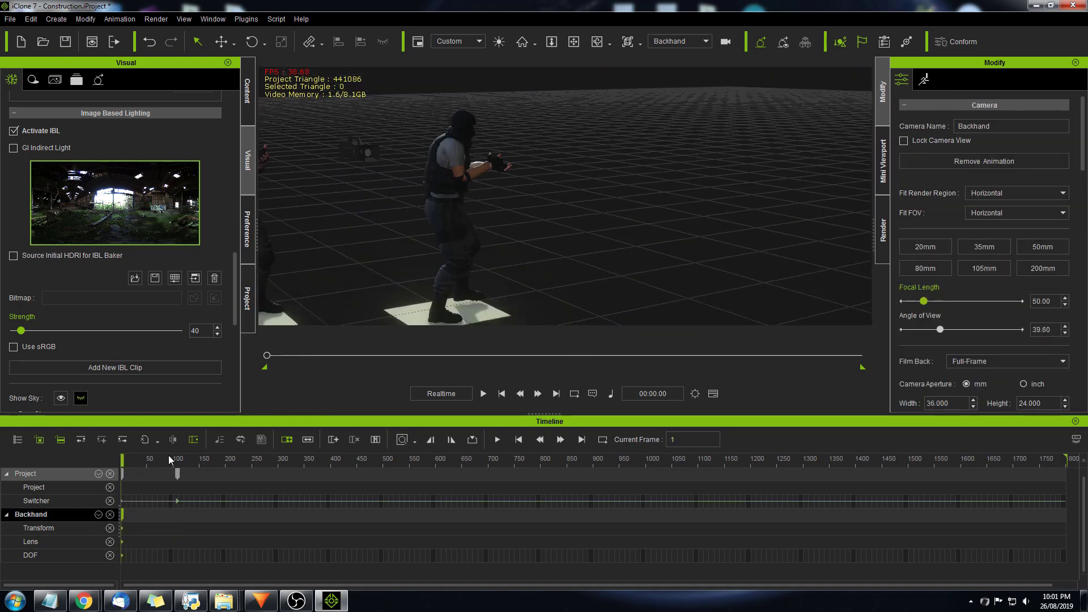
click(169, 458)
key(space)
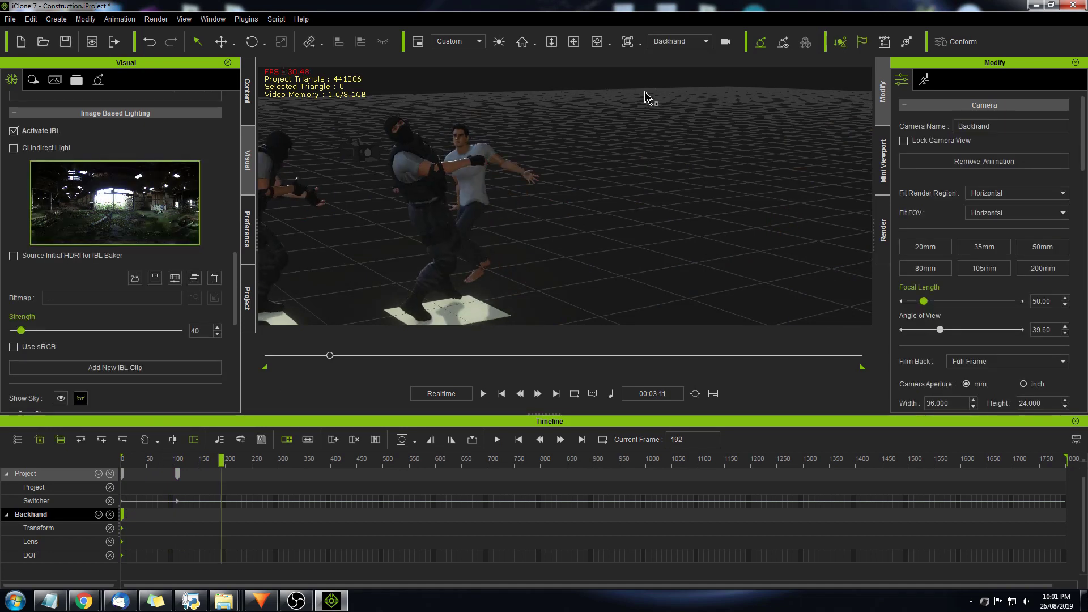
Set the viewport to the Switch camera and scrub across the cut from Big Jump to Backhand
click(663, 45)
click(660, 89)
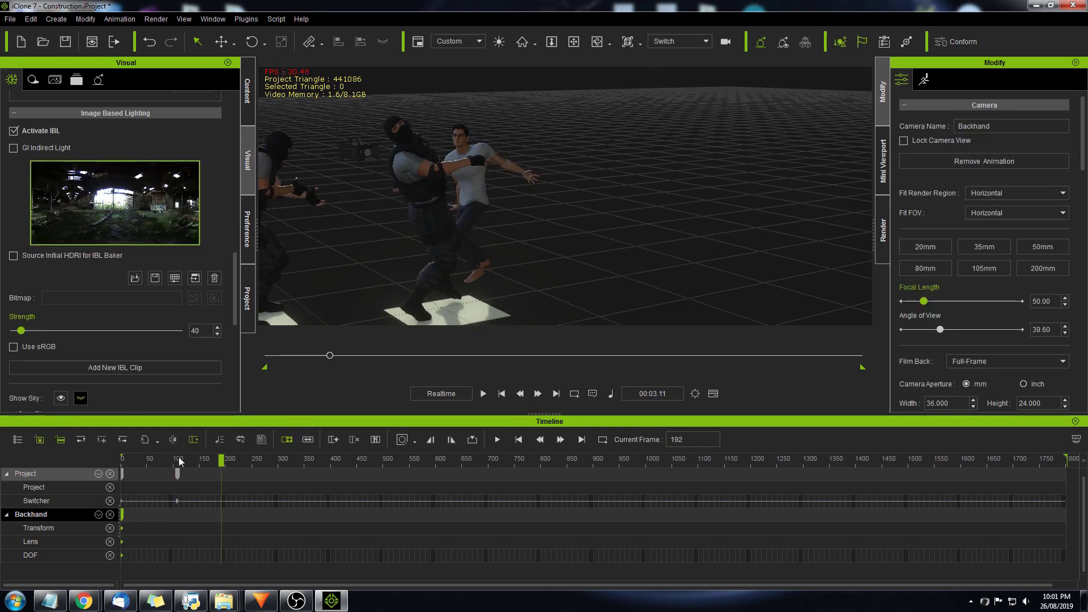
drag(128, 459, 219, 466)
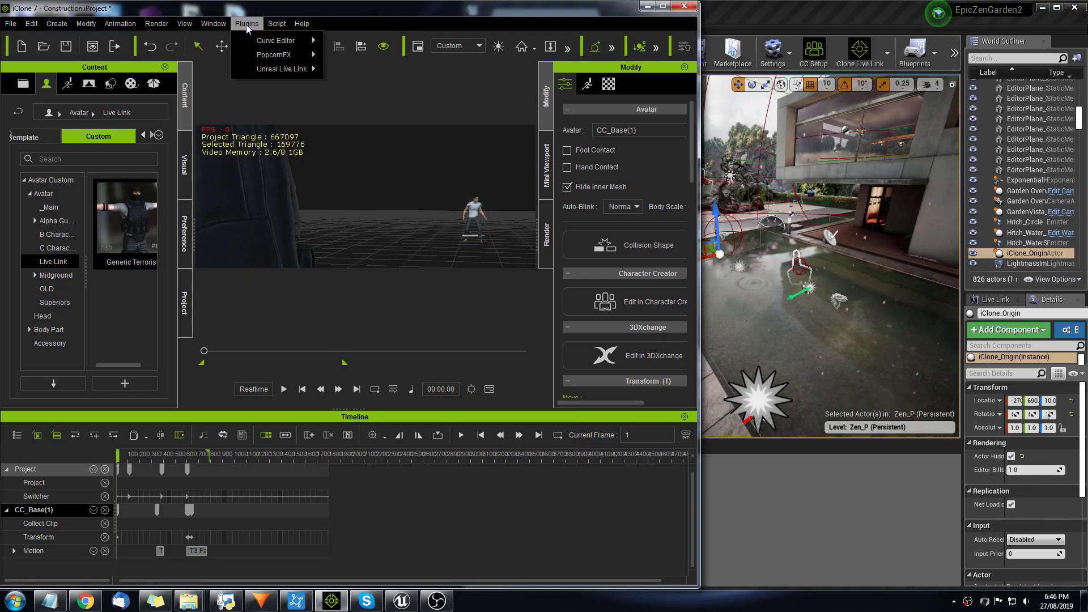
Open the Unreal Live Link plugin and exclude the Key and Rim lights from the transfer list
mouse_move(258, 69)
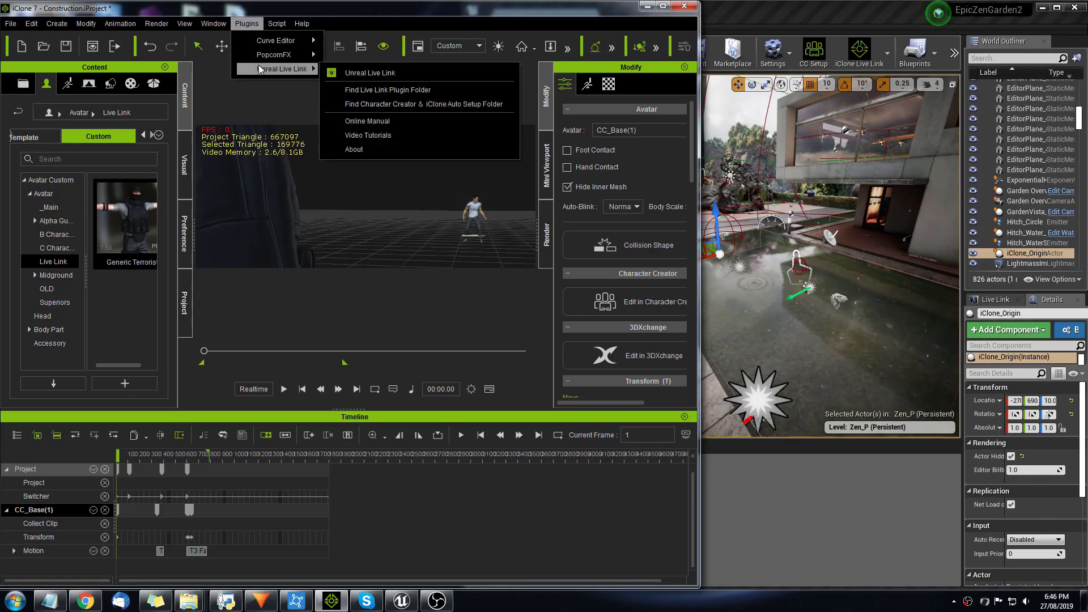
click(399, 76)
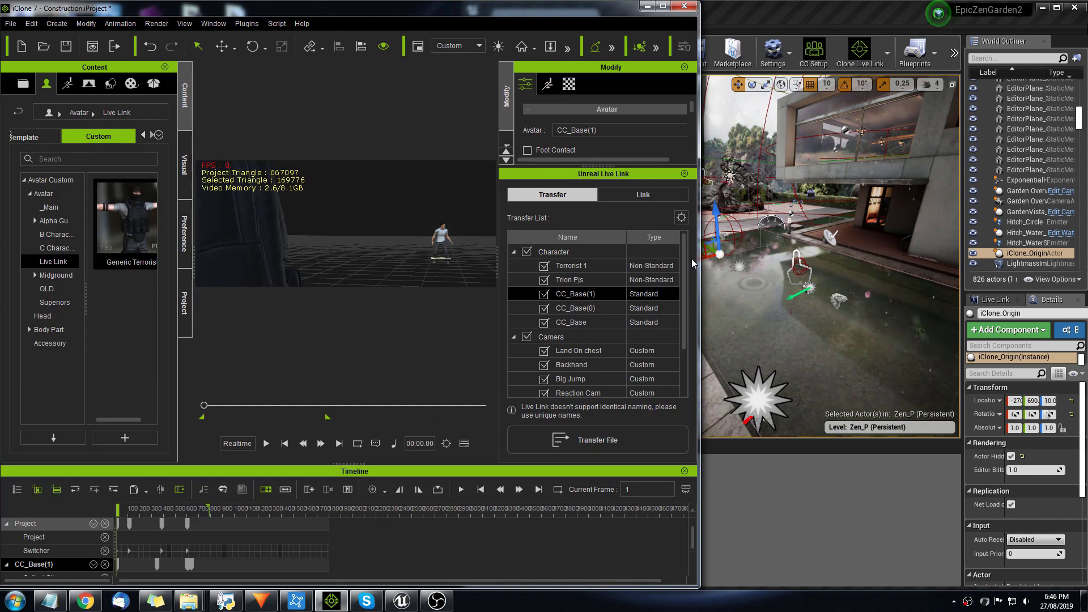
drag(688, 261, 691, 320)
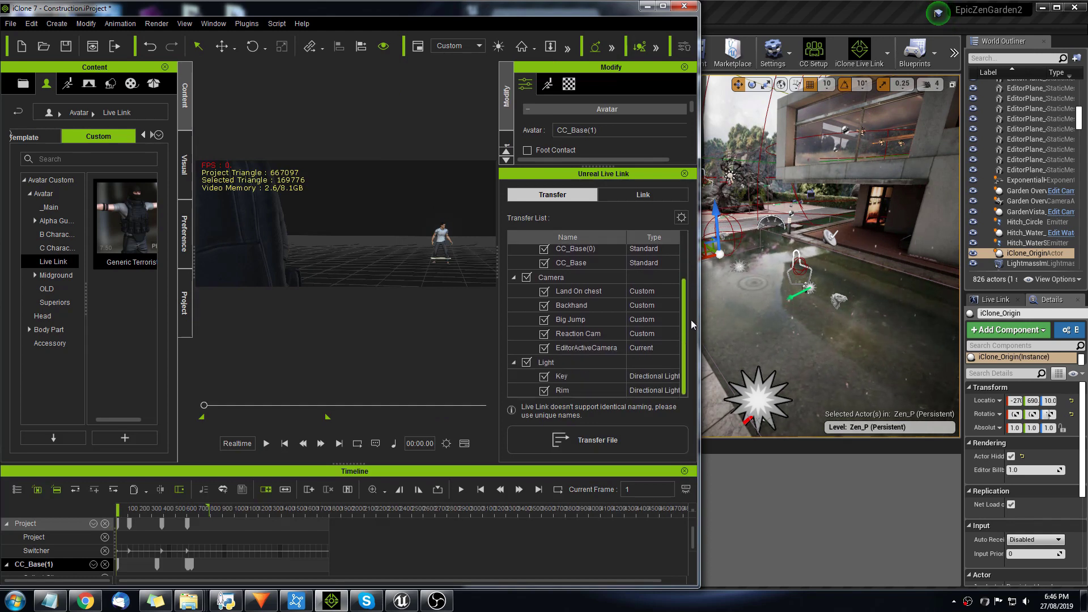
click(544, 376)
click(544, 391)
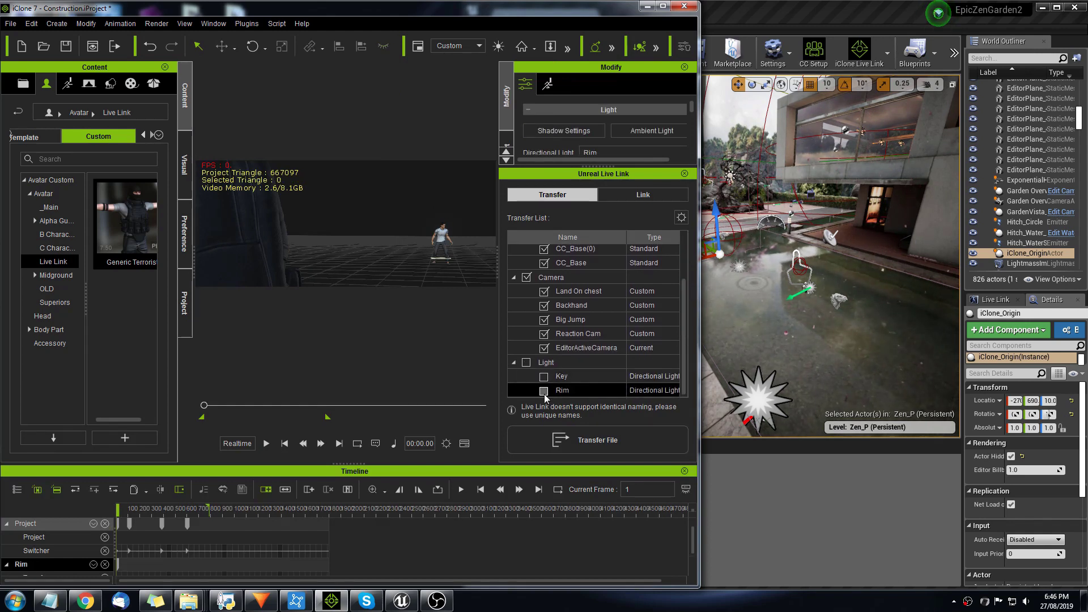
Transfer the checked characters and cameras to Unreal, moving the import console window out of the way
drag(684, 342, 685, 283)
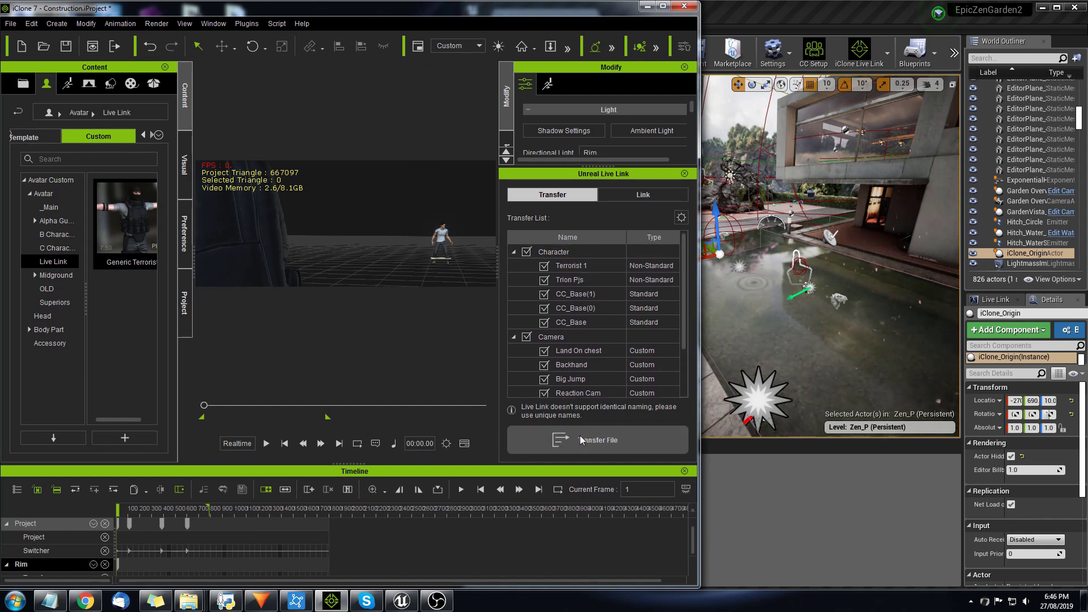
click(581, 440)
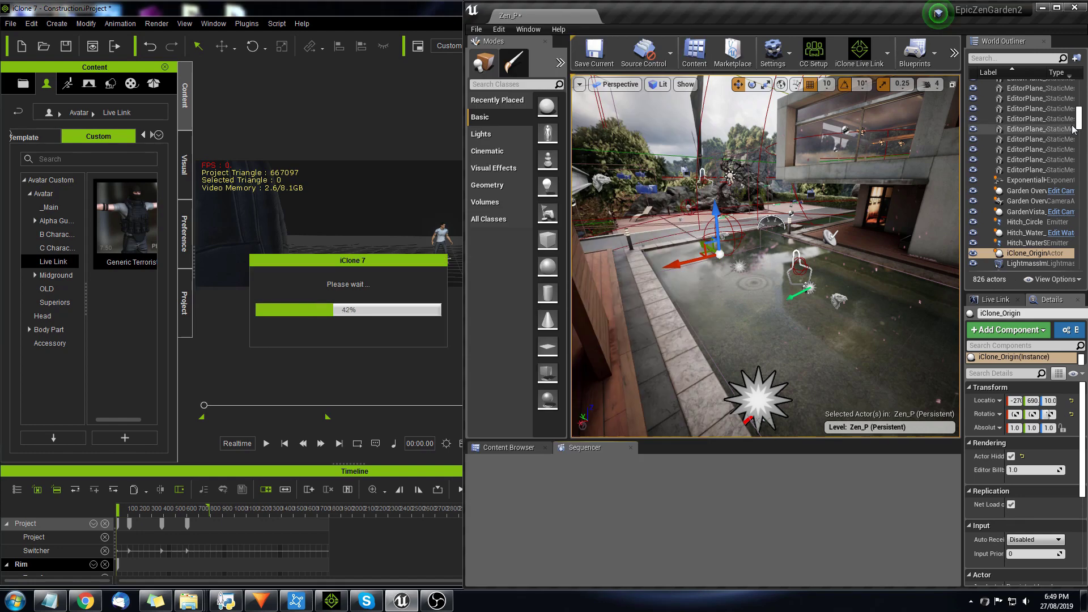
click(442, 23)
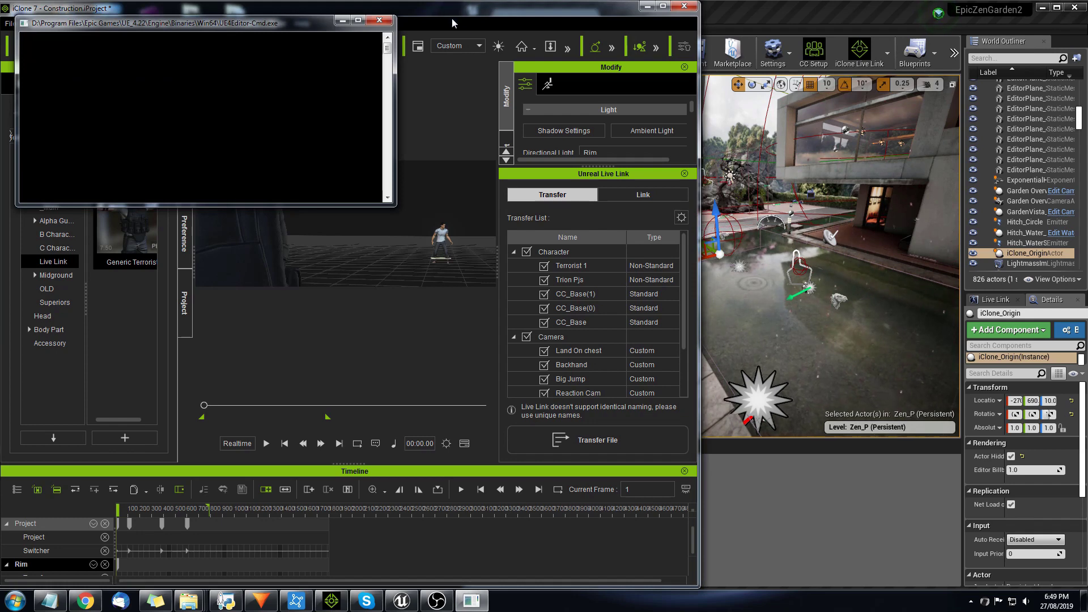
drag(278, 34, 349, 274)
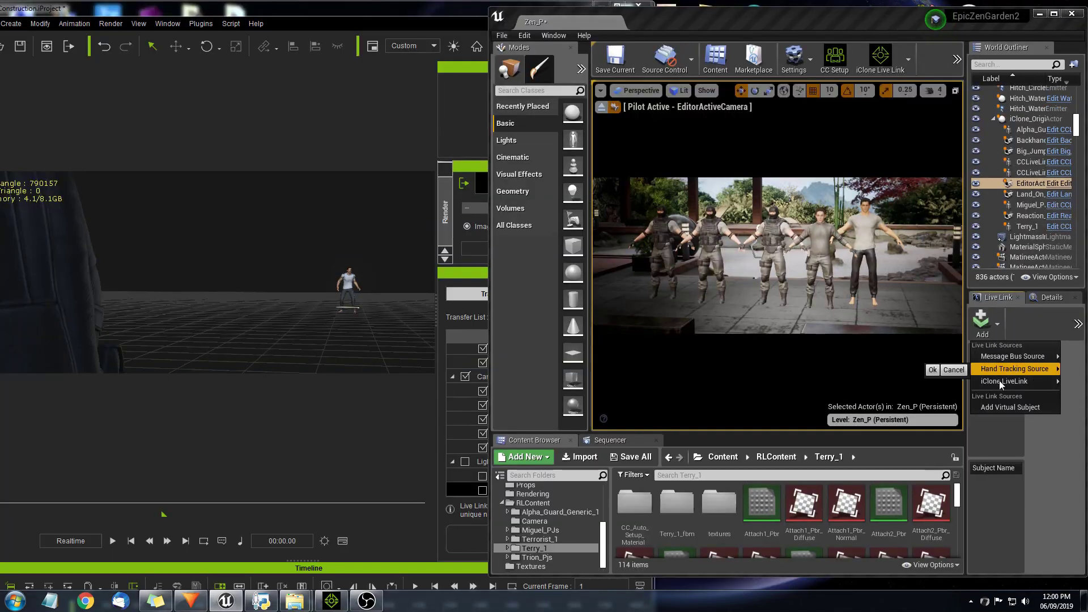
In Unreal Editor, add iClone LiveLink as a Live Link source
mouse_move(990, 383)
click(932, 392)
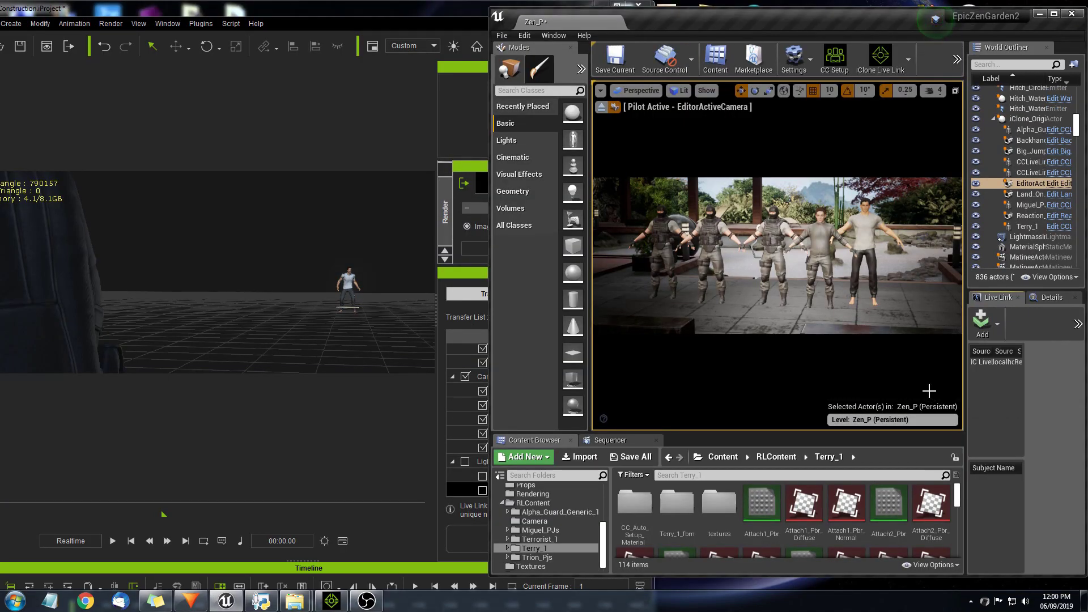
In iClone, exclude the Rim and Key lights from the link list, activate the live link and rewind the preview to the start
click(409, 9)
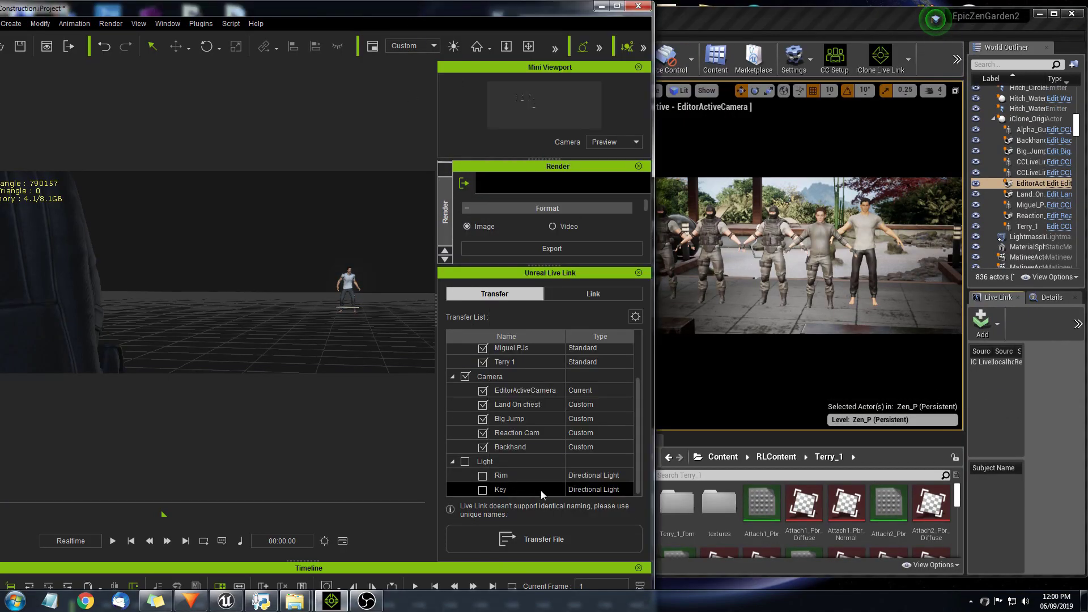
click(555, 298)
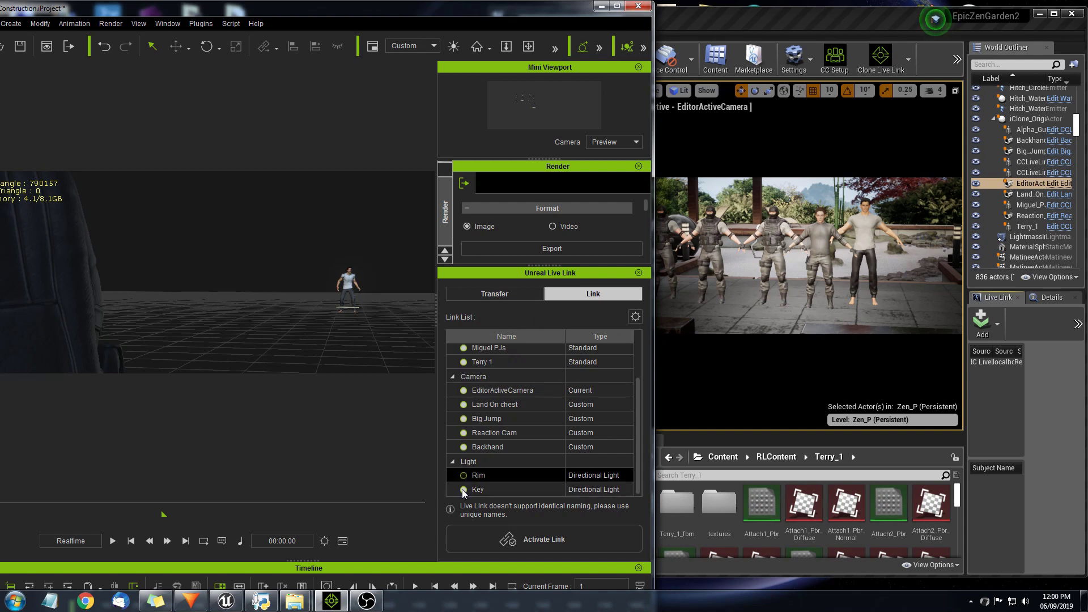
click(488, 541)
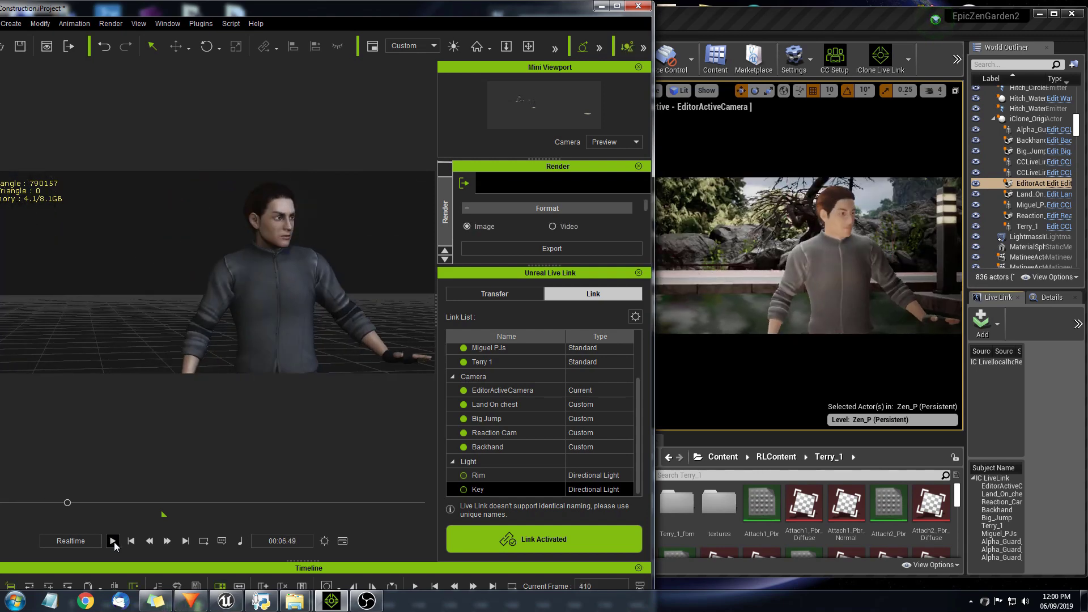
drag(66, 506, 1, 510)
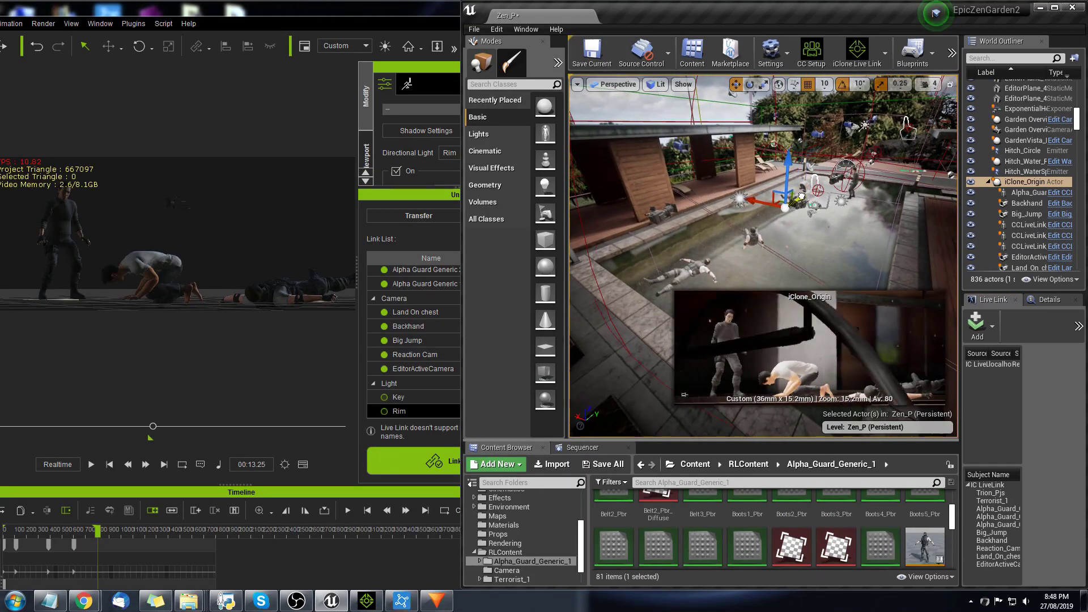
In Unreal, reposition the iClone_Origin actor from the pool onto the terrace, checking the framing by scrubbing the iClone timeline
drag(789, 203, 741, 223)
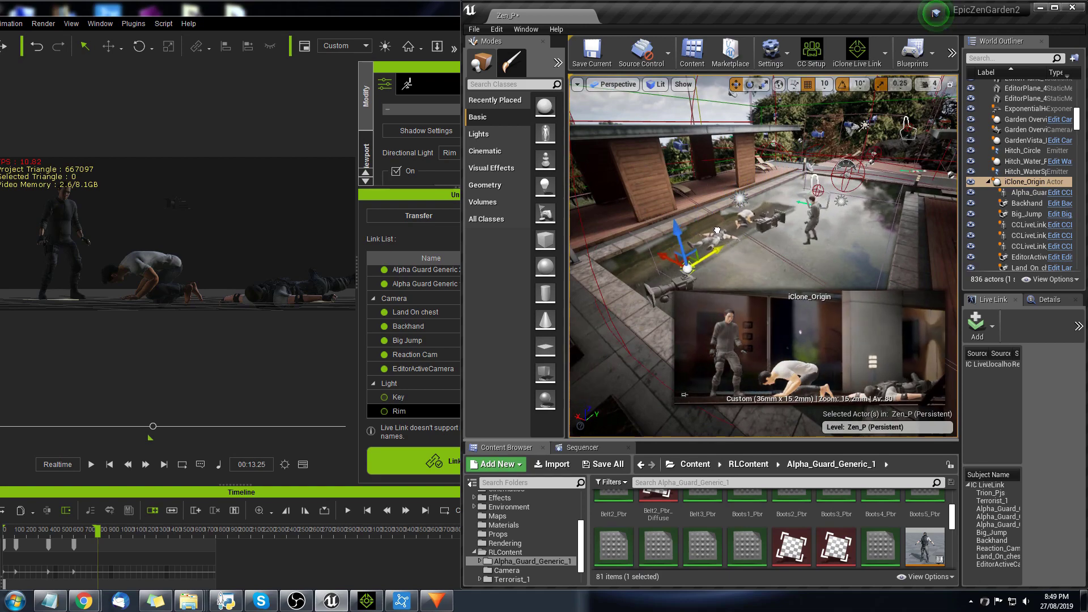
mouse_move(697, 238)
right_down()
mouse_move(702, 224)
mouse_move(695, 244)
right_up()
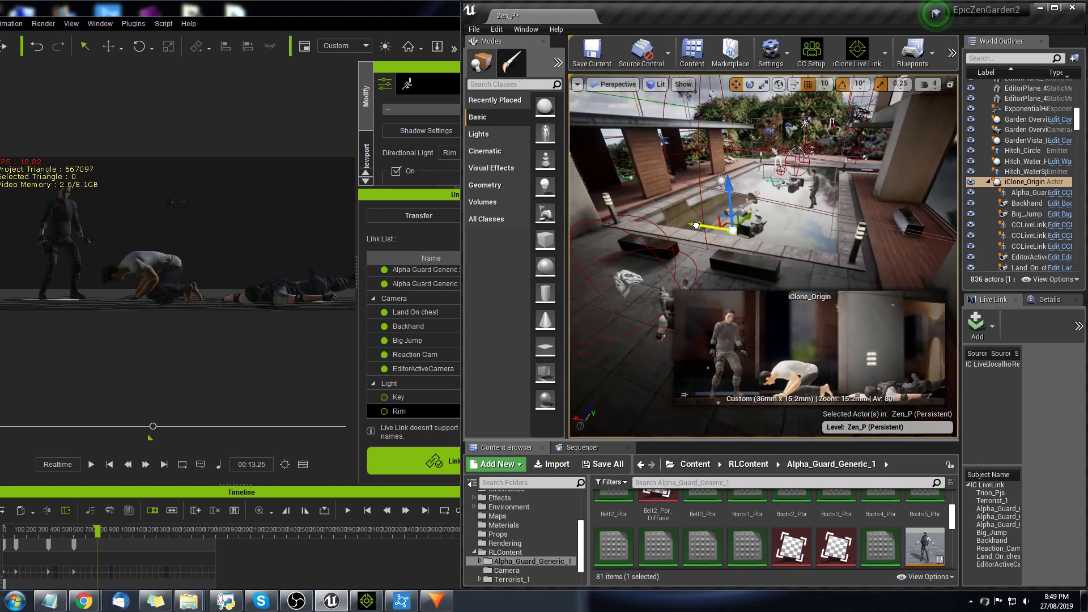
click(26, 533)
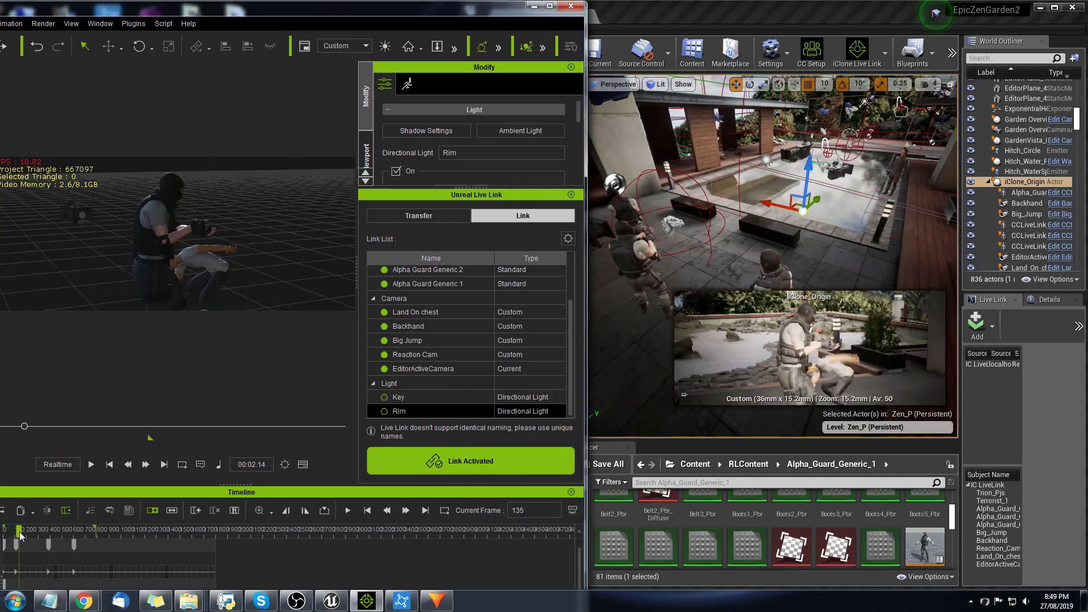
mouse_move(30, 535)
mouse_down()
mouse_move(40, 535)
mouse_move(27, 535)
mouse_up()
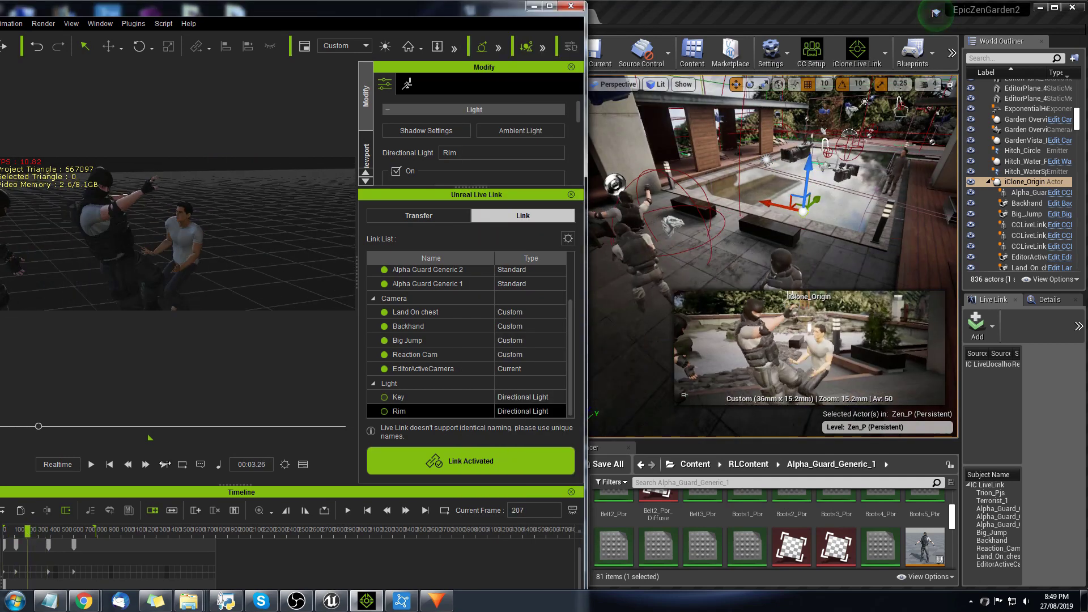
click(815, 204)
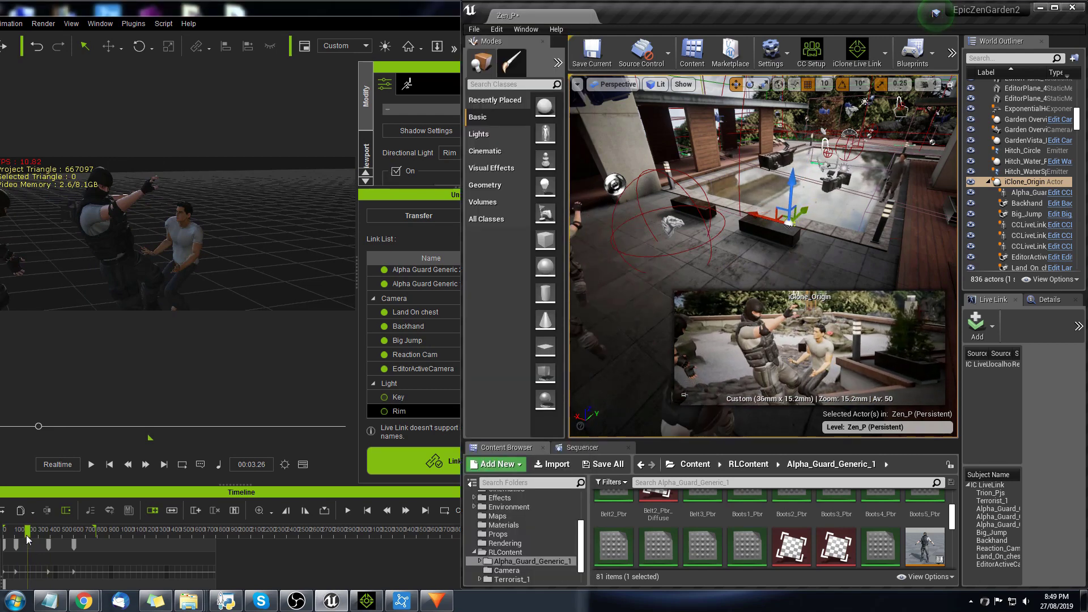
mouse_move(27, 538)
mouse_down()
mouse_move(45, 536)
mouse_move(7, 535)
mouse_move(24, 539)
mouse_up()
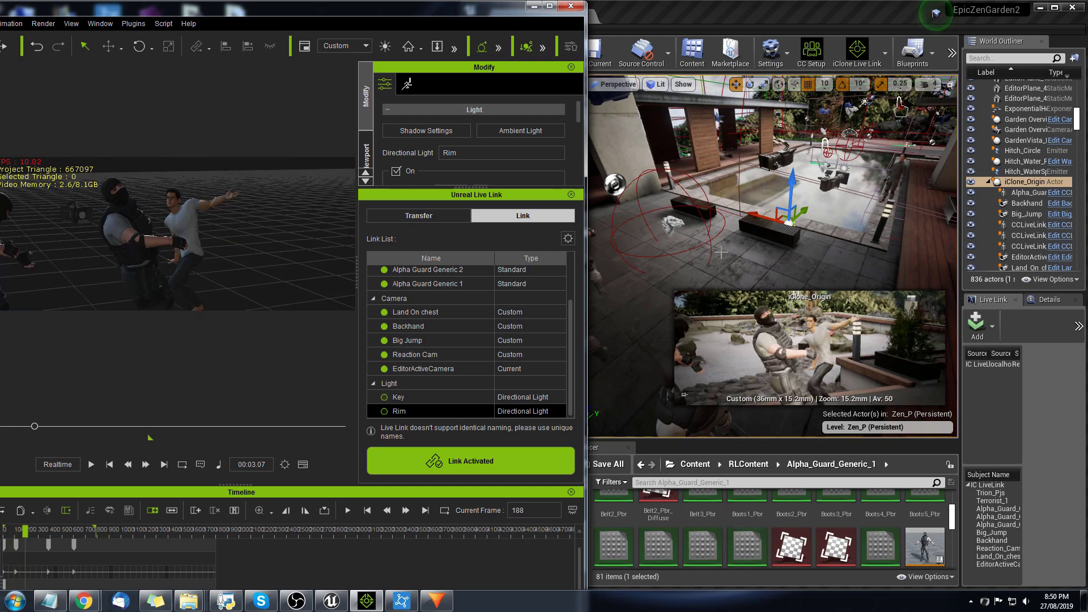
Pilot EditorActiveCamera in the Unreal viewport and play the linked animation from iClone
right_click(1025, 256)
click(983, 399)
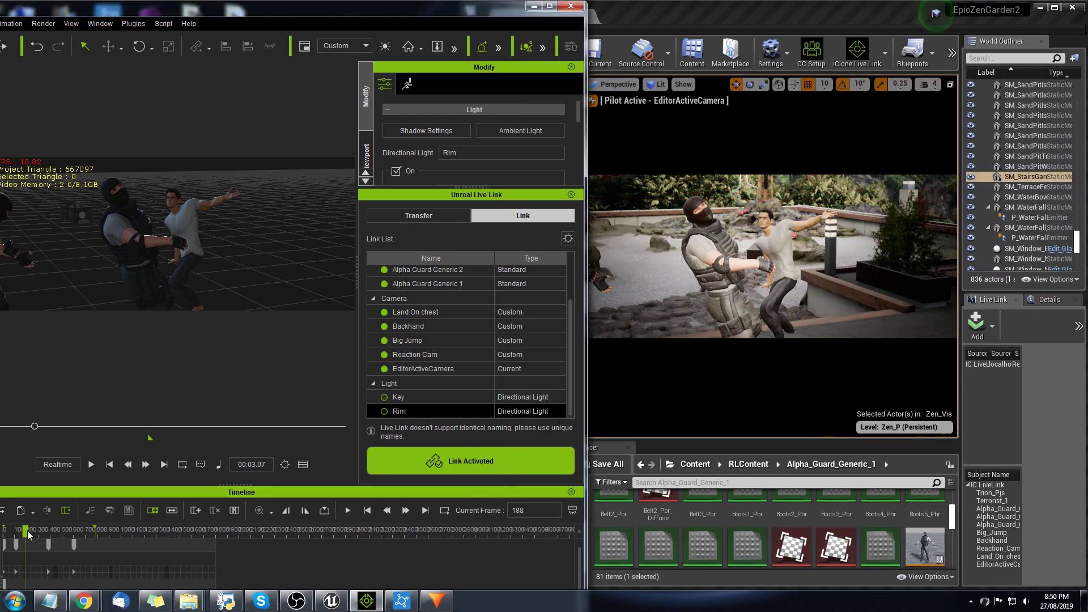
click(91, 464)
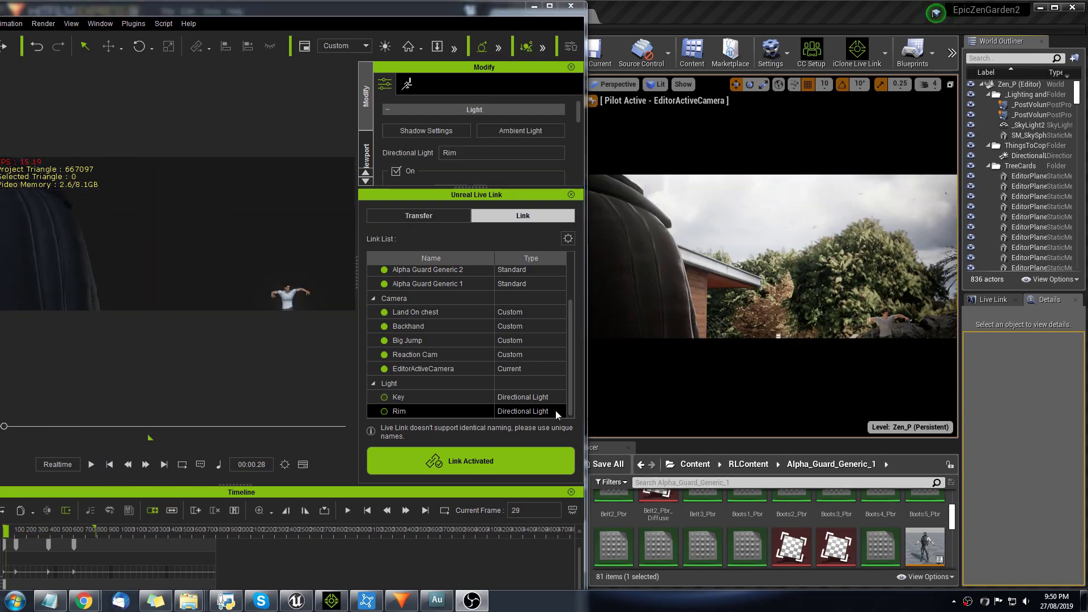
Unlink the Reaction Cam, Big Jump, Backhand and Land On chest cameras in the iClone link list, keeping EditorActiveCamera linked
scroll(446, 381, up, 2)
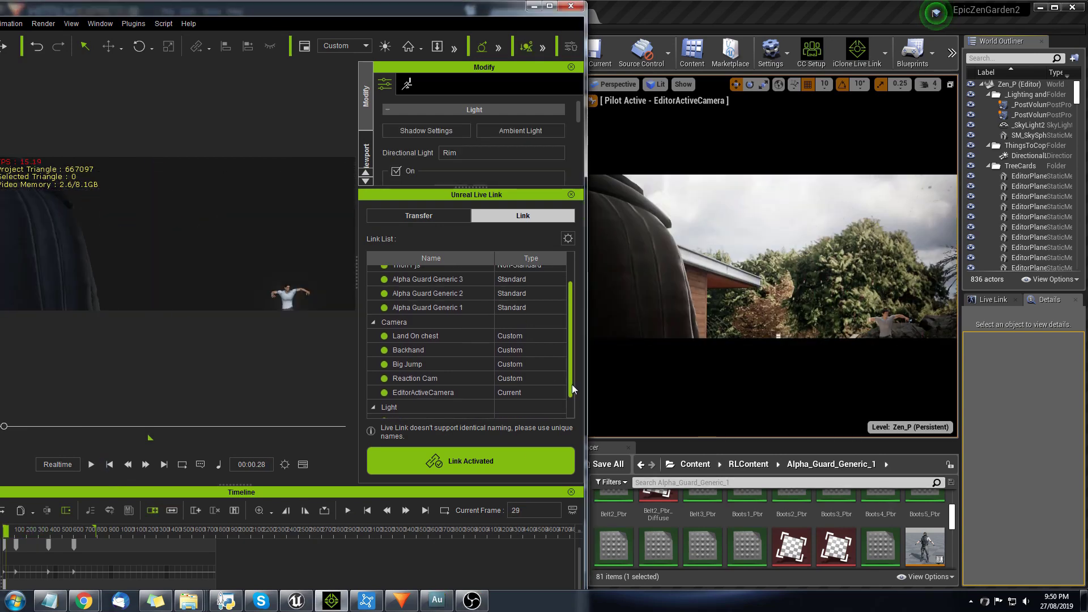
click(391, 378)
key(Up)
key(Up)
key(Up)
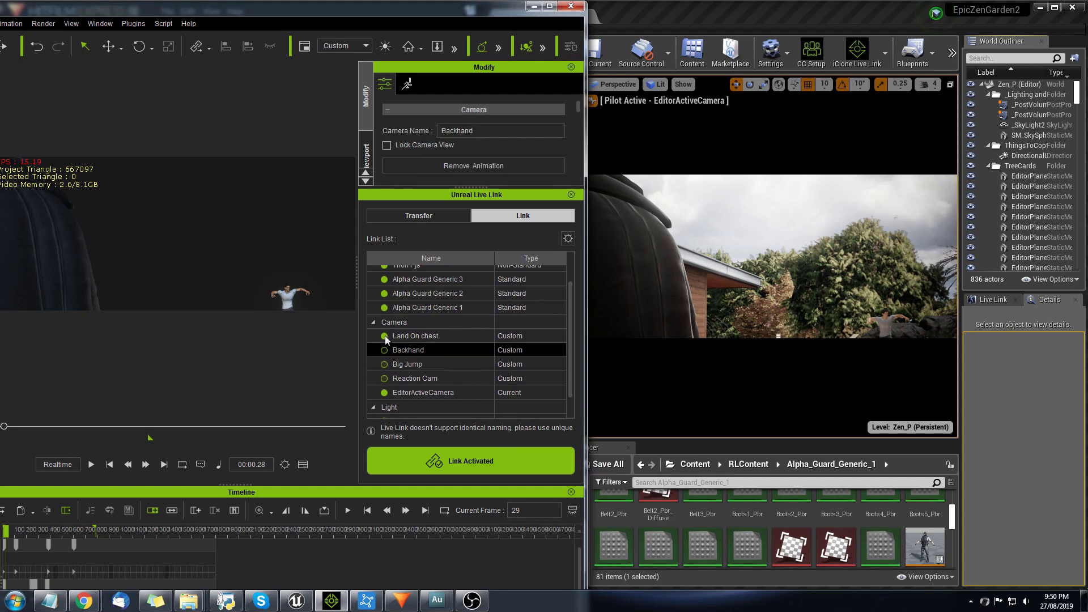
scroll(568, 329, up, 1)
scroll(568, 328, up, 2)
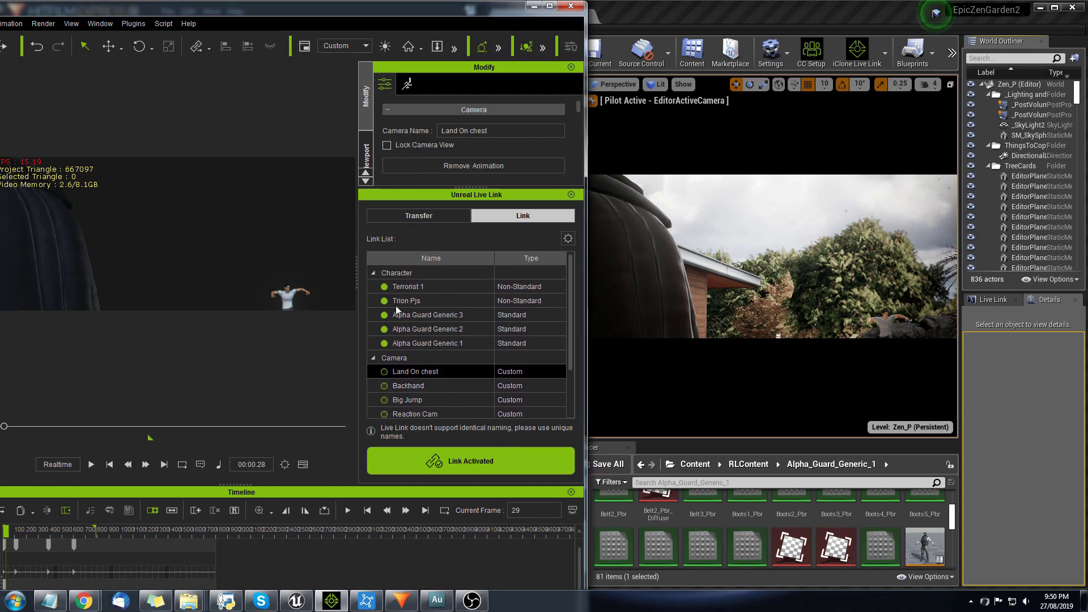
Unlink the Terrorist 1, Alpha Guard Generic 3 and Alpha Guard Generic 2 characters and scrub the timeline to test the lighter link
key(Home)
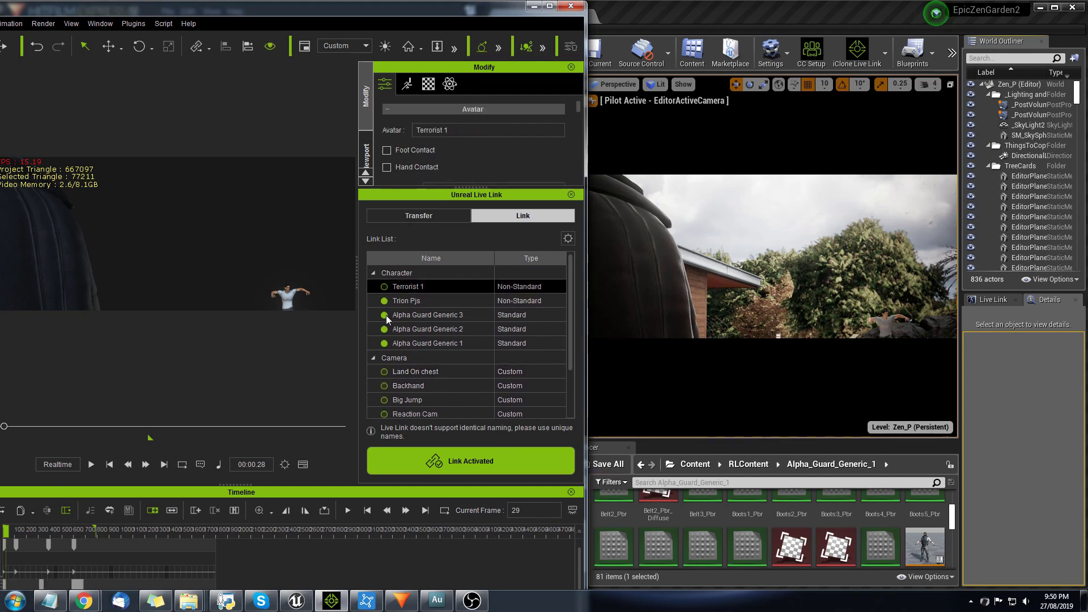
key(Down)
key(Down)
key(Down)
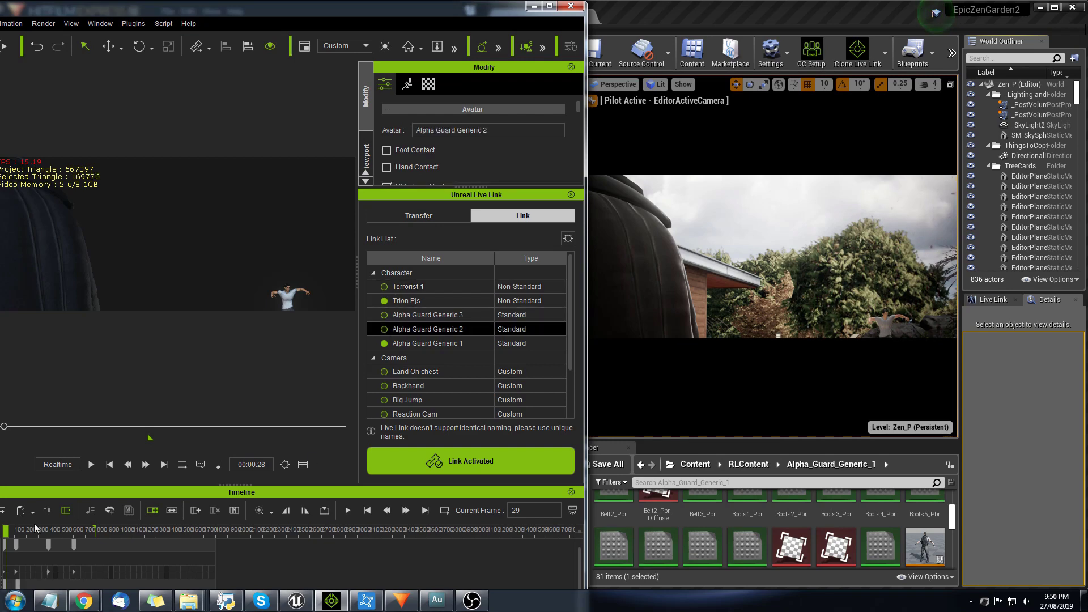
drag(14, 535, 19, 535)
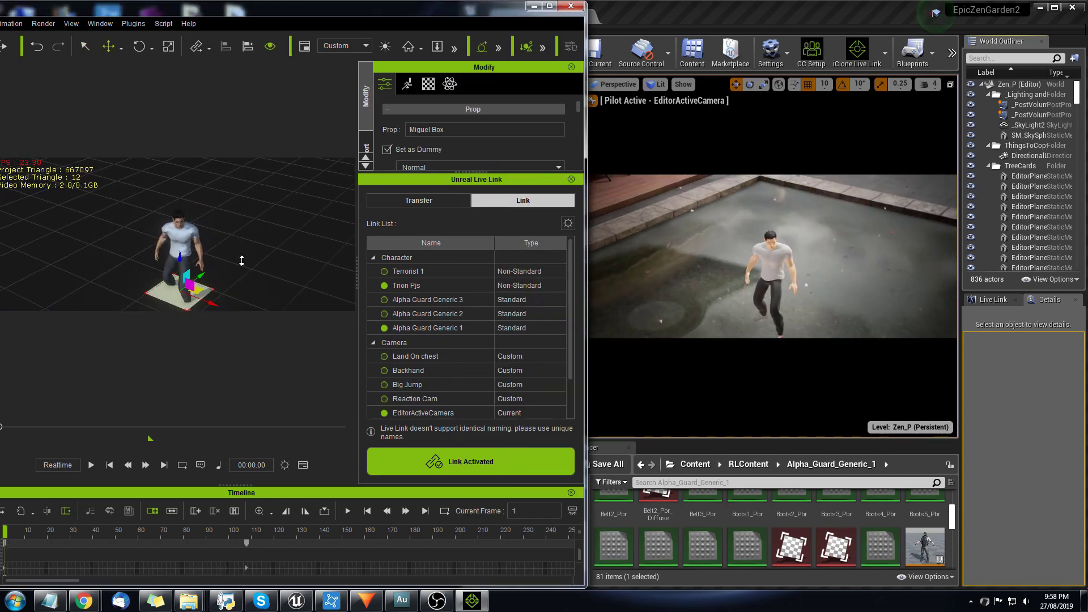
drag(289, 241, 270, 195)
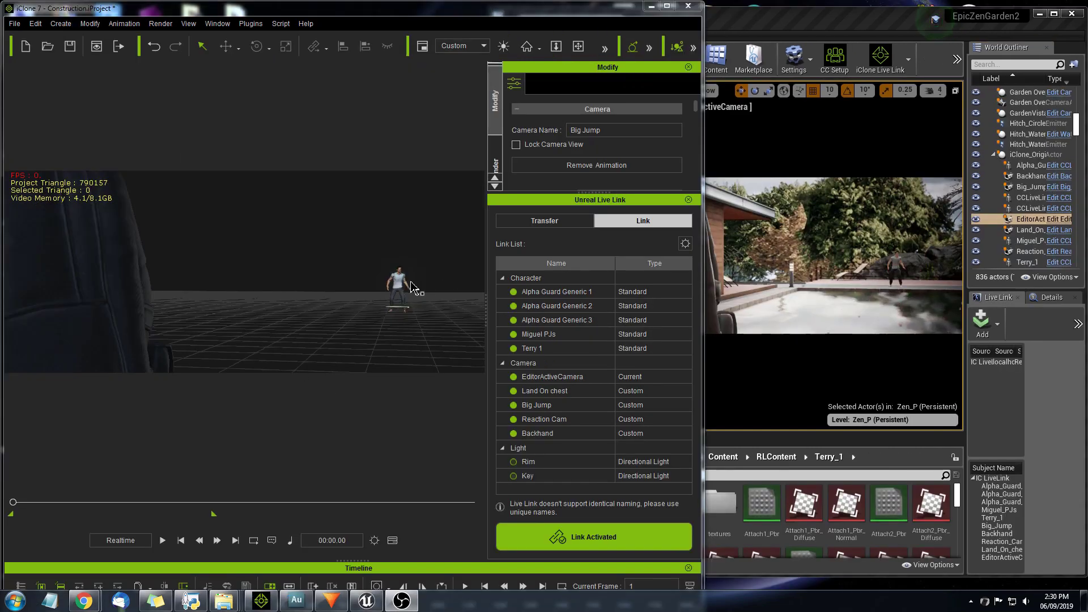
Open Edit Motion Layer for the Miguel PJs character and rotate his head sideways at frame 1
click(399, 286)
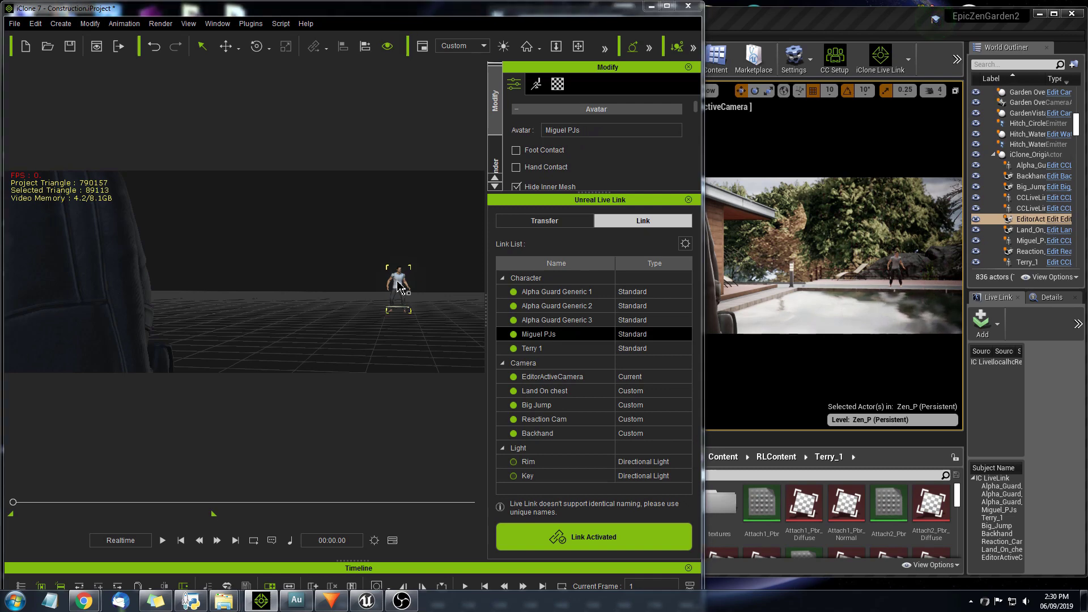
key(ctrl+m)
drag(701, 142, 636, 135)
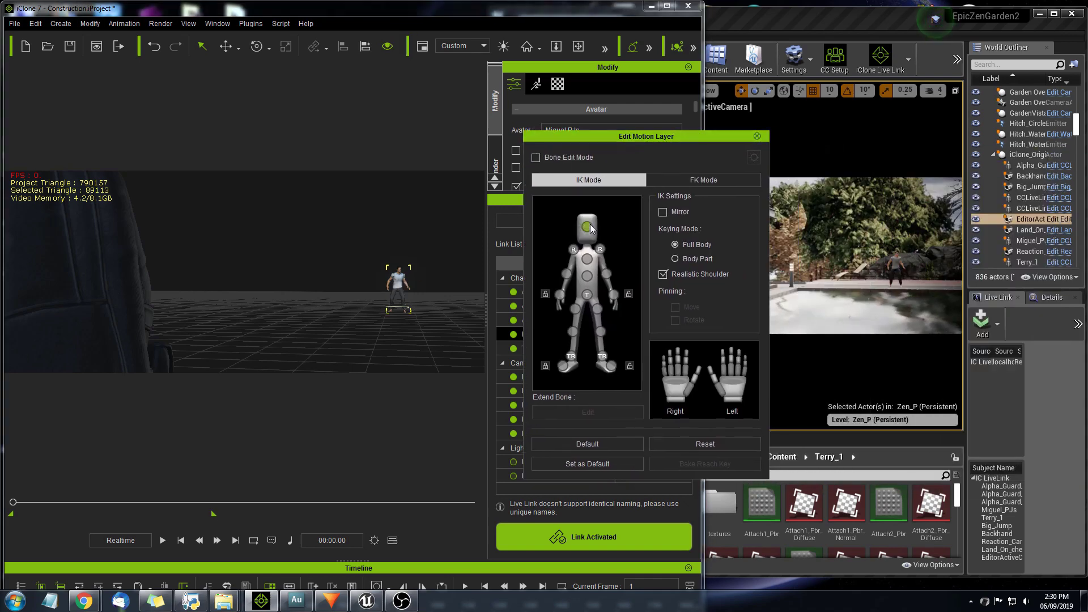
key(e)
drag(409, 252, 412, 254)
drag(614, 143, 560, 73)
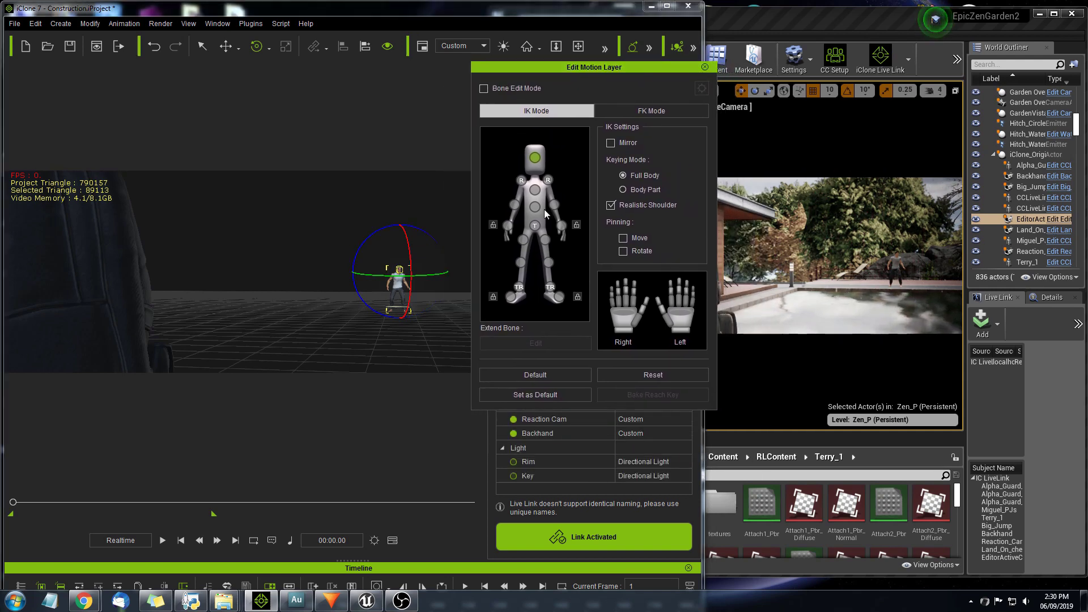
drag(424, 279, 418, 280)
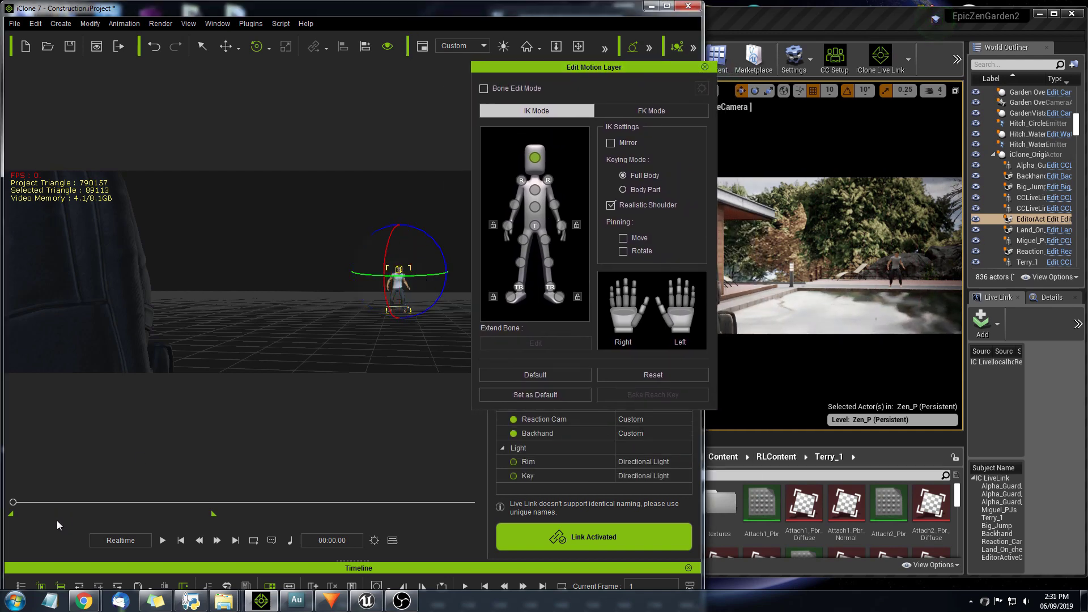
Adjust the rotation of Miguel PJs' head at frames 84 and 102 of the jump
drag(13, 504, 36, 505)
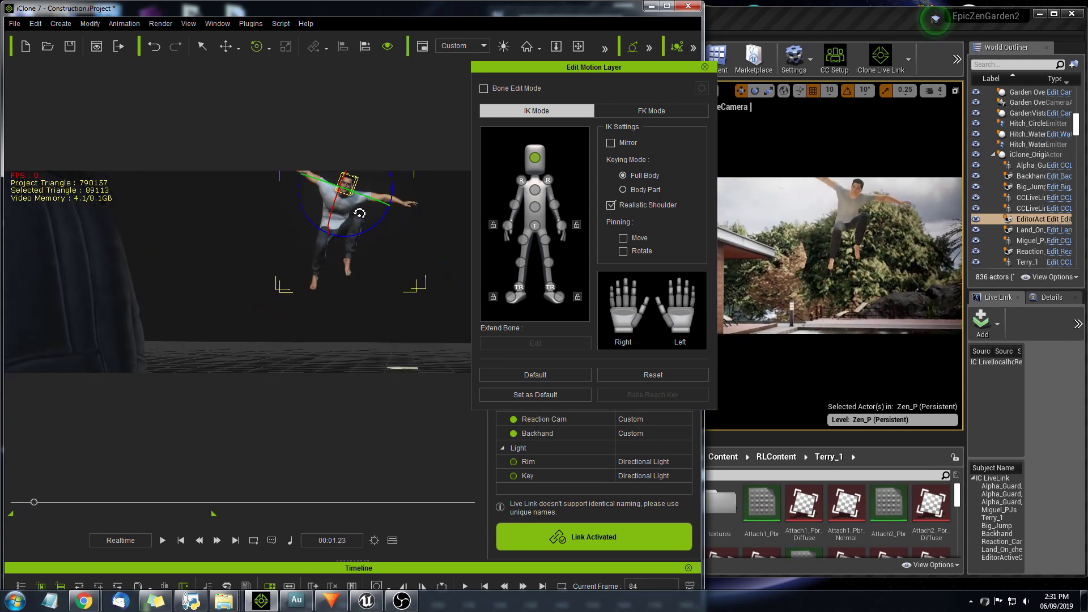
drag(355, 195, 361, 197)
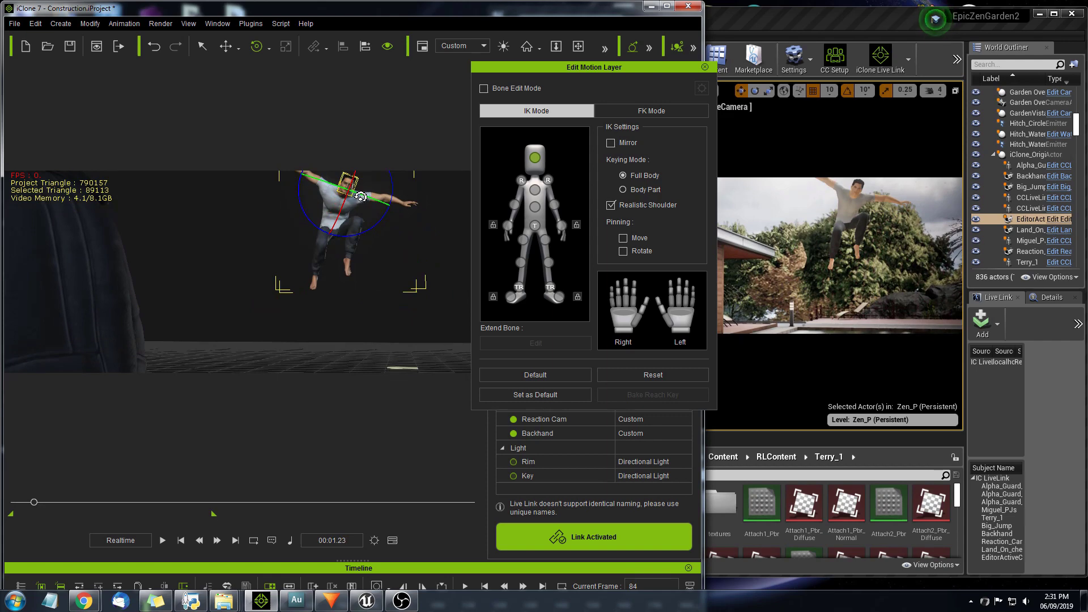
drag(34, 506, 39, 505)
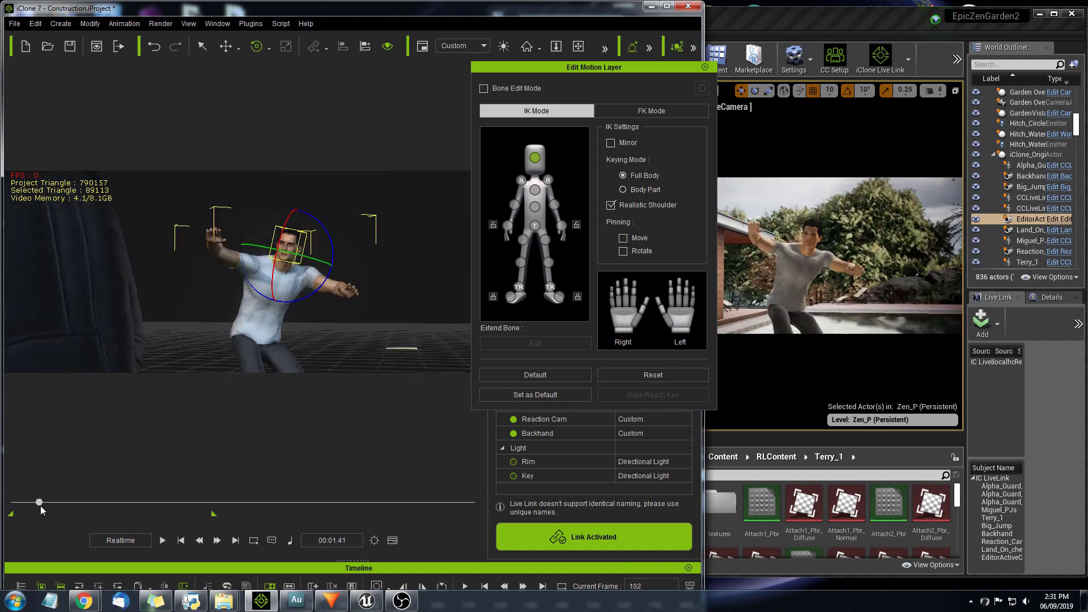
drag(276, 262, 259, 263)
drag(671, 69, 597, 75)
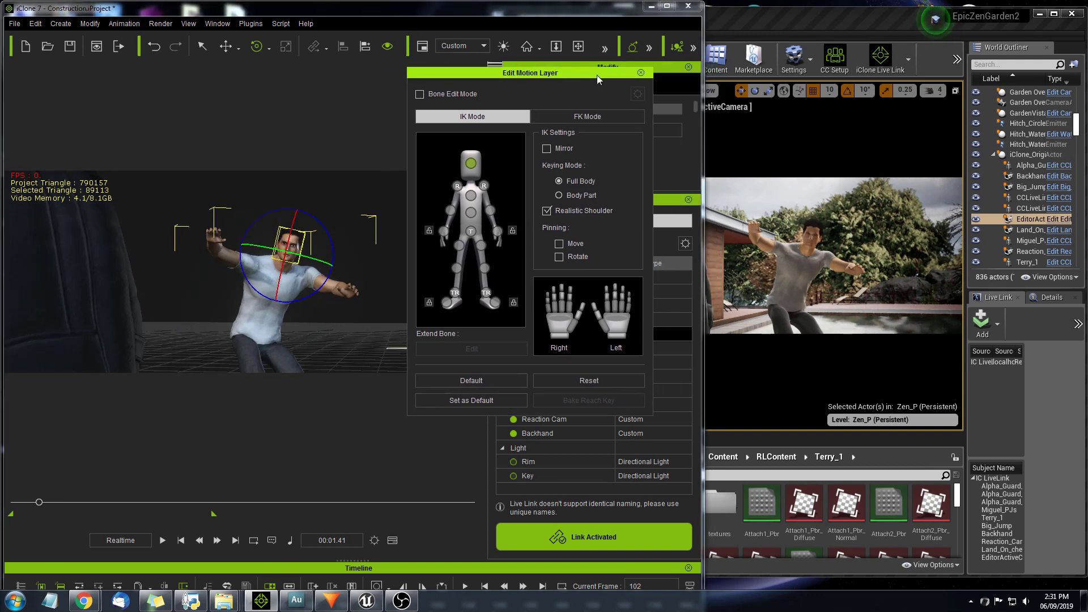
drag(299, 259, 297, 259)
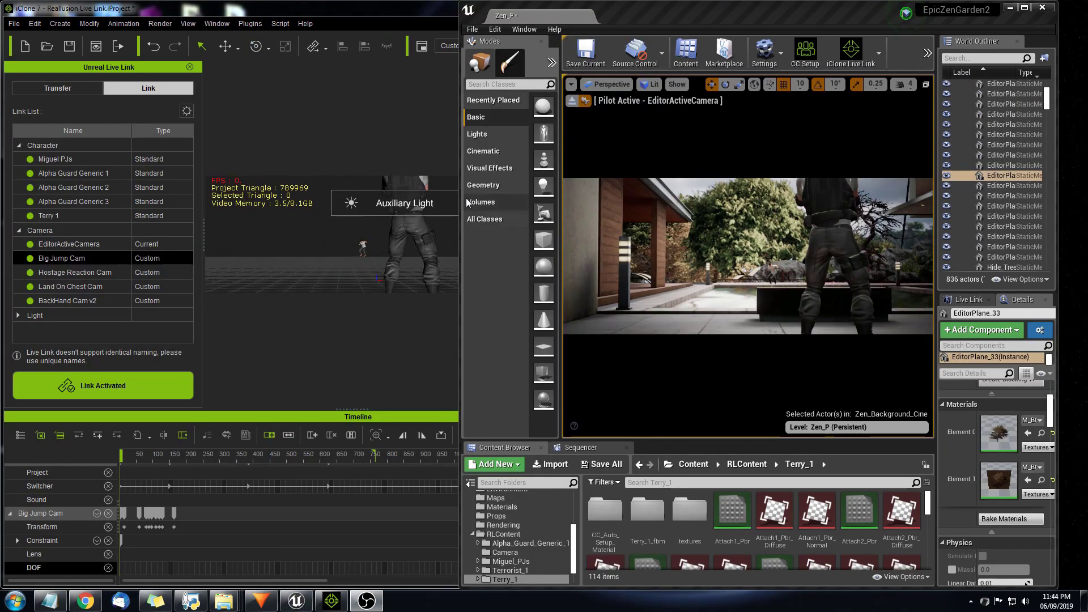
Activate Depth of Field on the Big Jump Cam in iClone and check the blur in the Unreal viewport
click(378, 13)
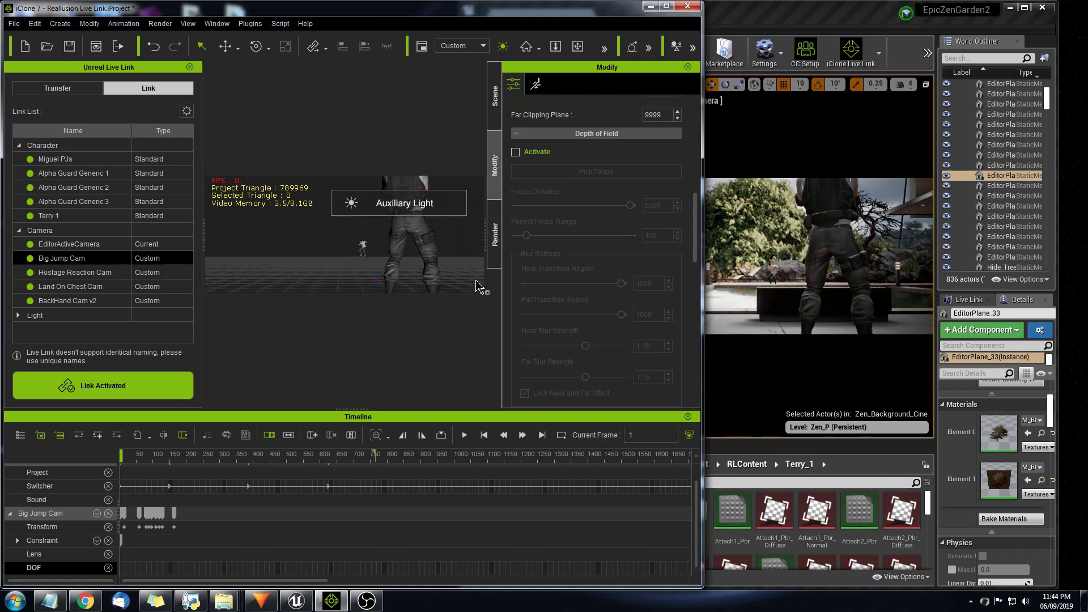
click(515, 152)
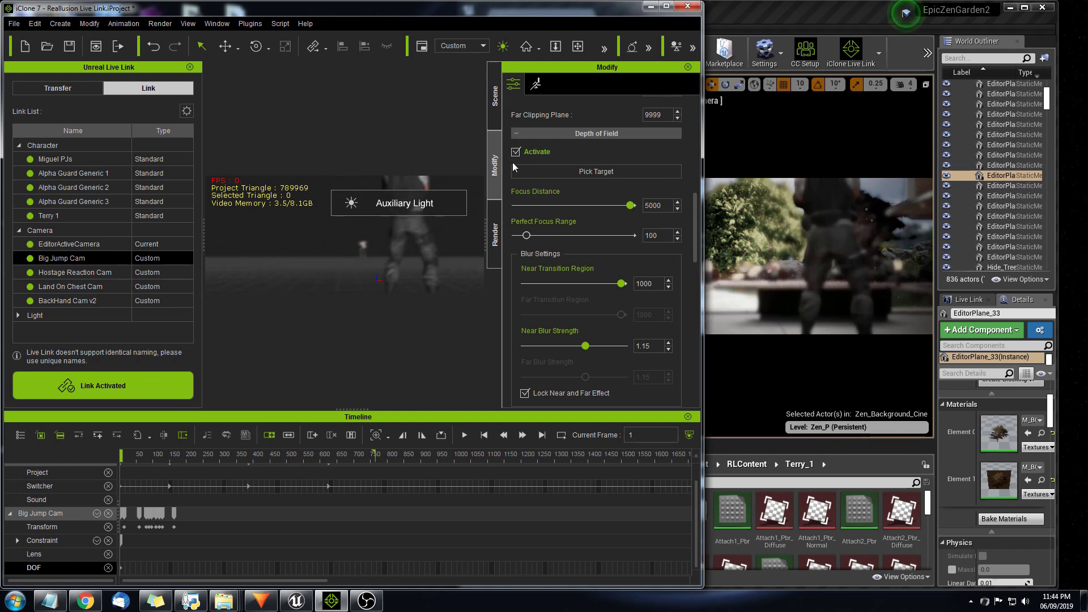
click(765, 25)
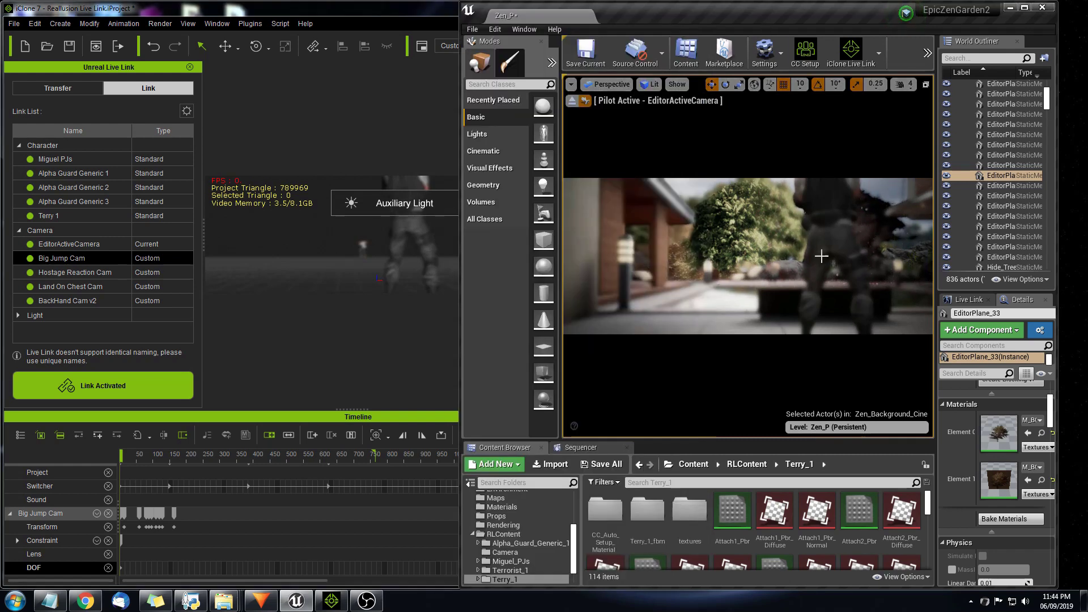
click(442, 13)
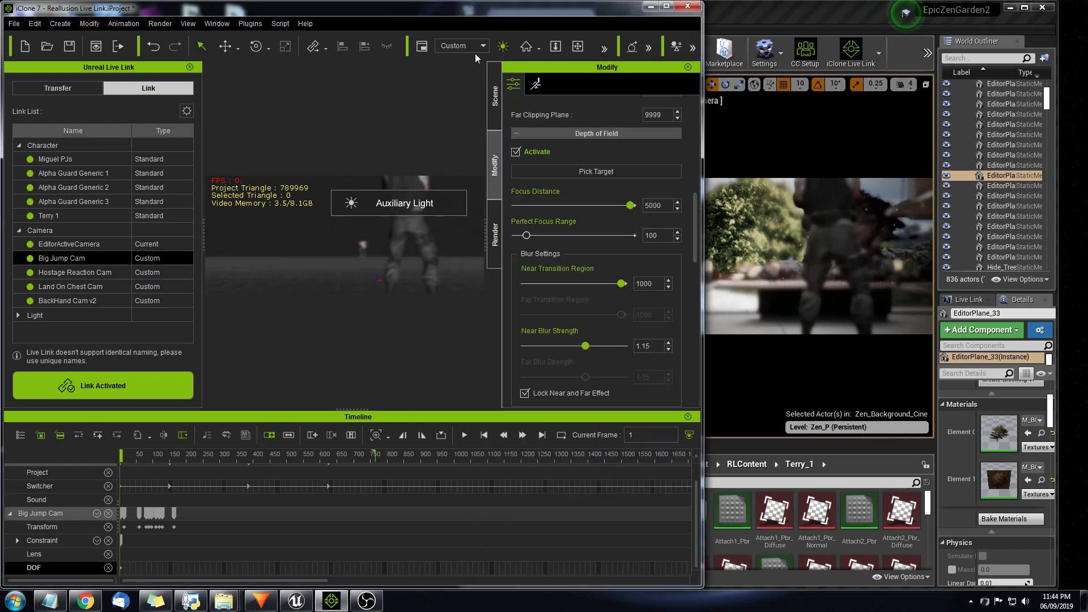
Pick the foreground guard as the camera's focus target and lower the near blur strength to 0.10
click(545, 172)
click(412, 225)
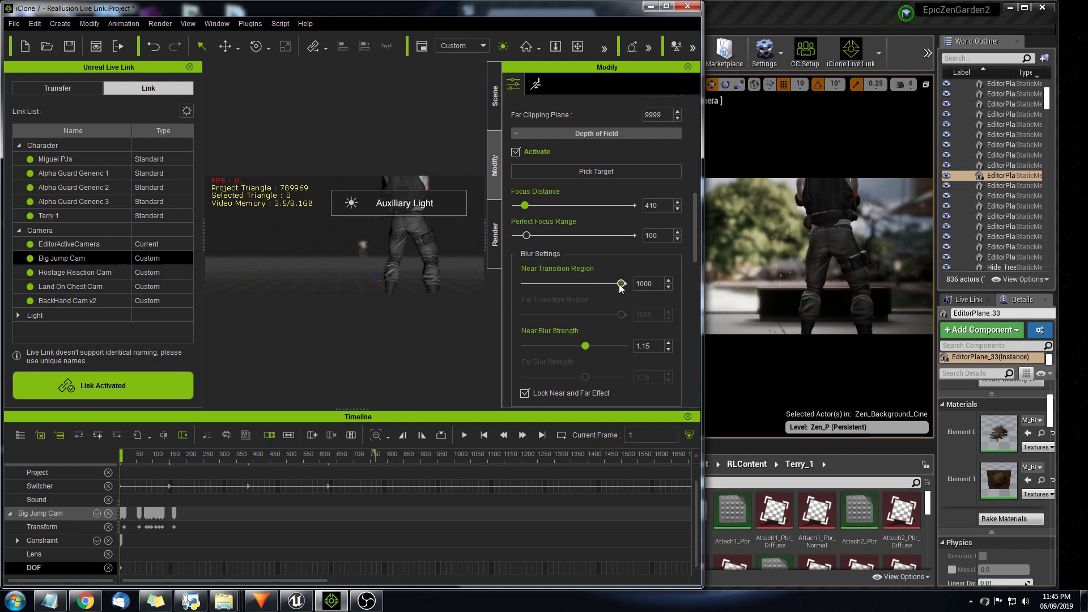
drag(614, 287, 636, 289)
drag(526, 342, 471, 340)
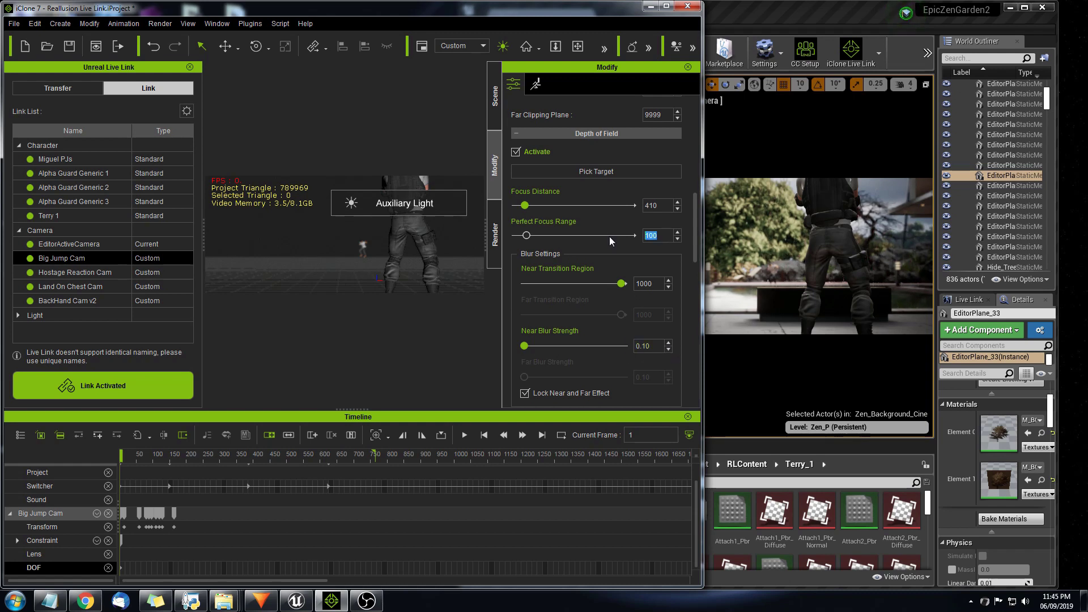
Set the Big Jump Cam's perfect focus range to 500
text(20)
key(BackSpace)
key(BackSpace)
text(500)
key(Return)
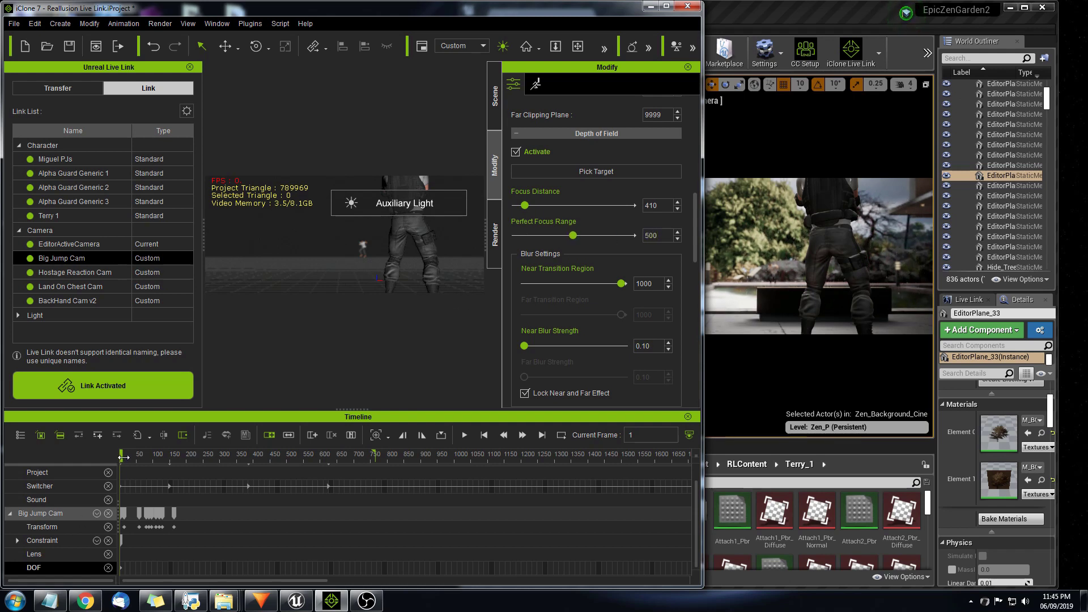
Scrub and play the Big Jump Cam shot to check the depth of field in the Unreal viewport
drag(122, 456, 163, 473)
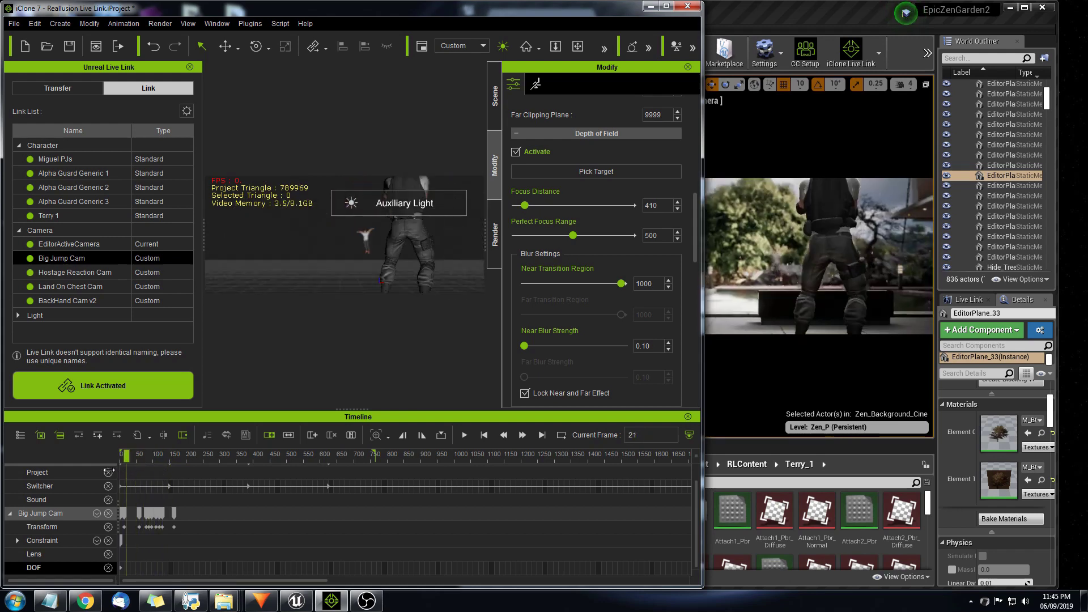
key(space)
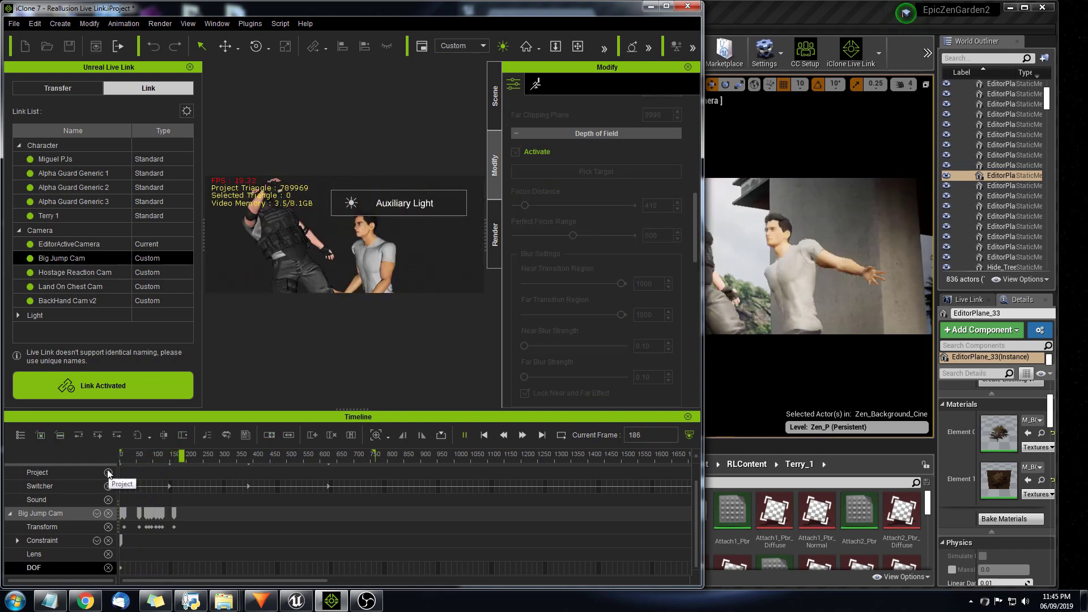
key(space)
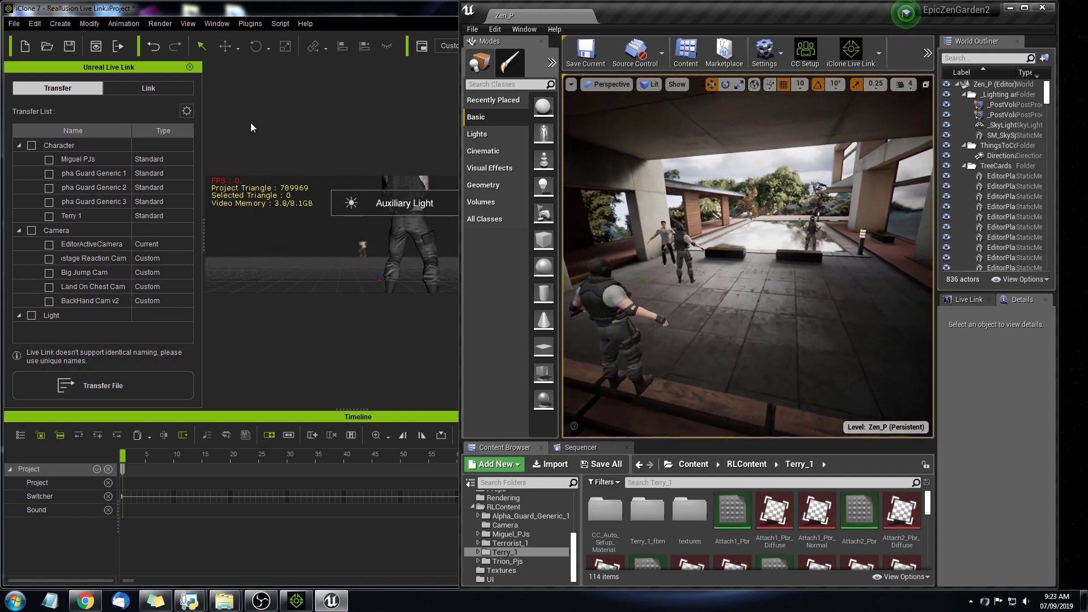
Create a point light in iClone and widen the scene list's name column to read the object names
click(60, 23)
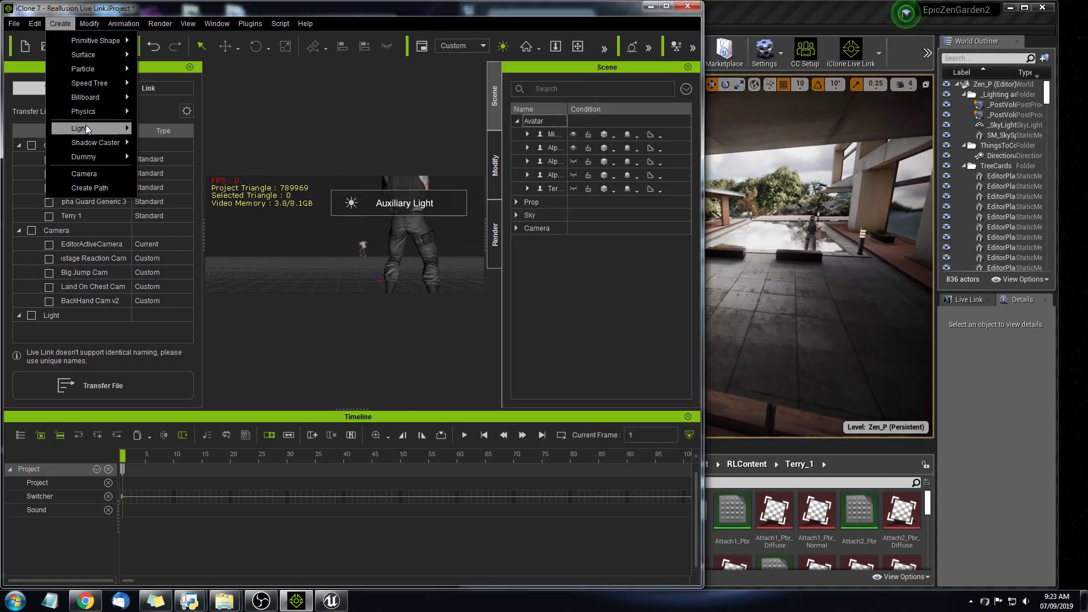
mouse_move(86, 128)
click(174, 159)
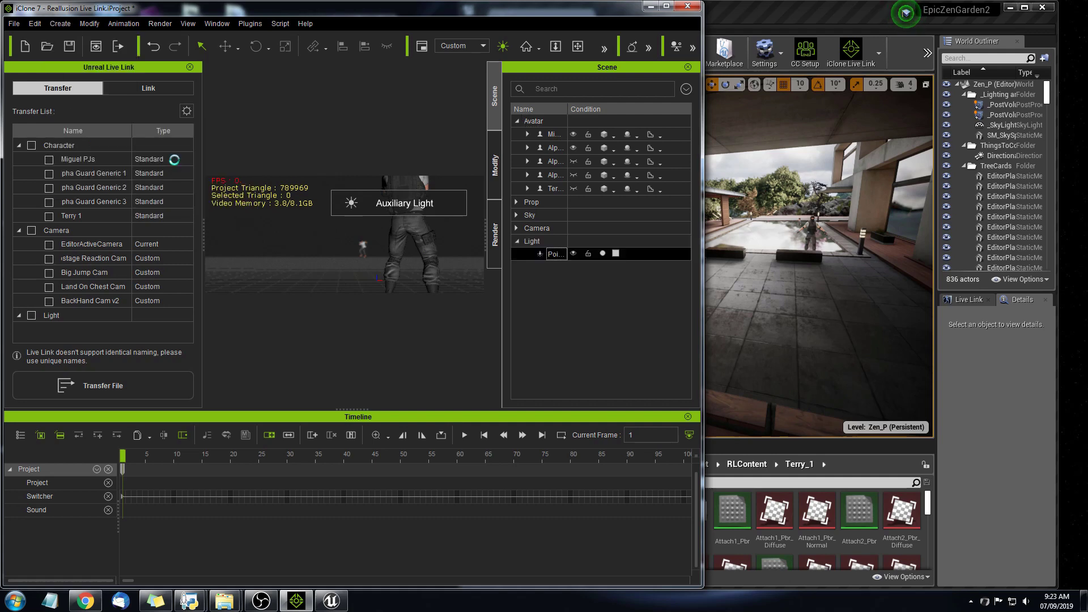
drag(567, 109, 609, 108)
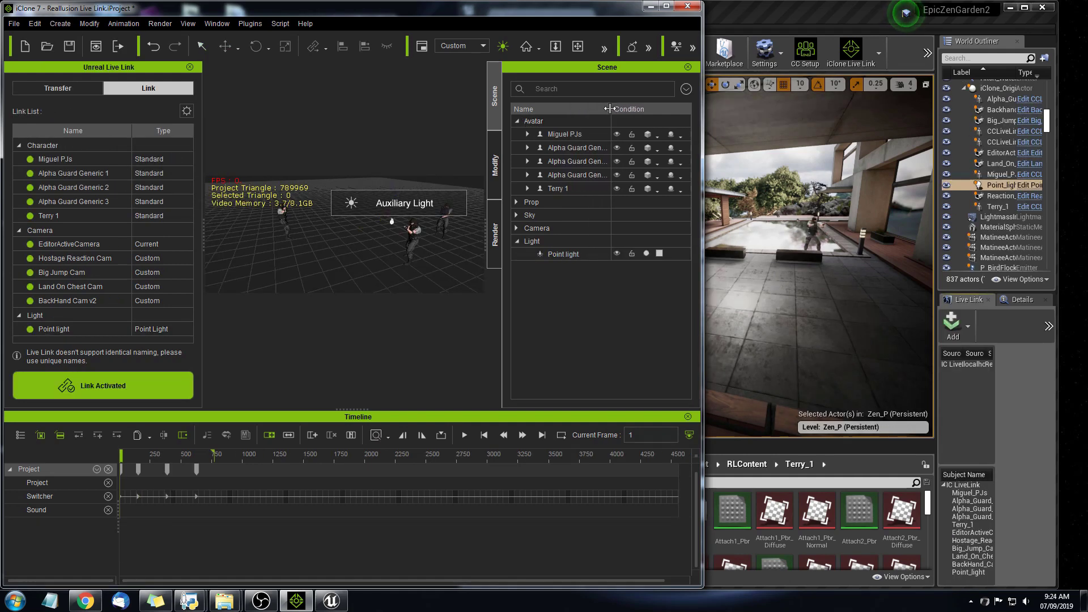
Change the point light's color to red (#c80003)
click(563, 253)
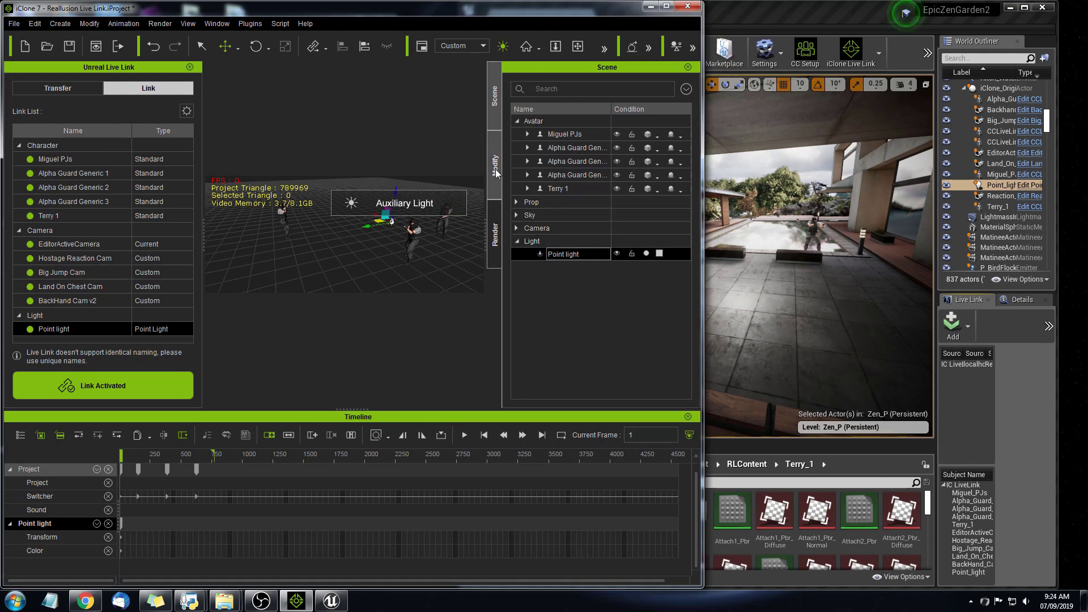
click(495, 167)
click(607, 193)
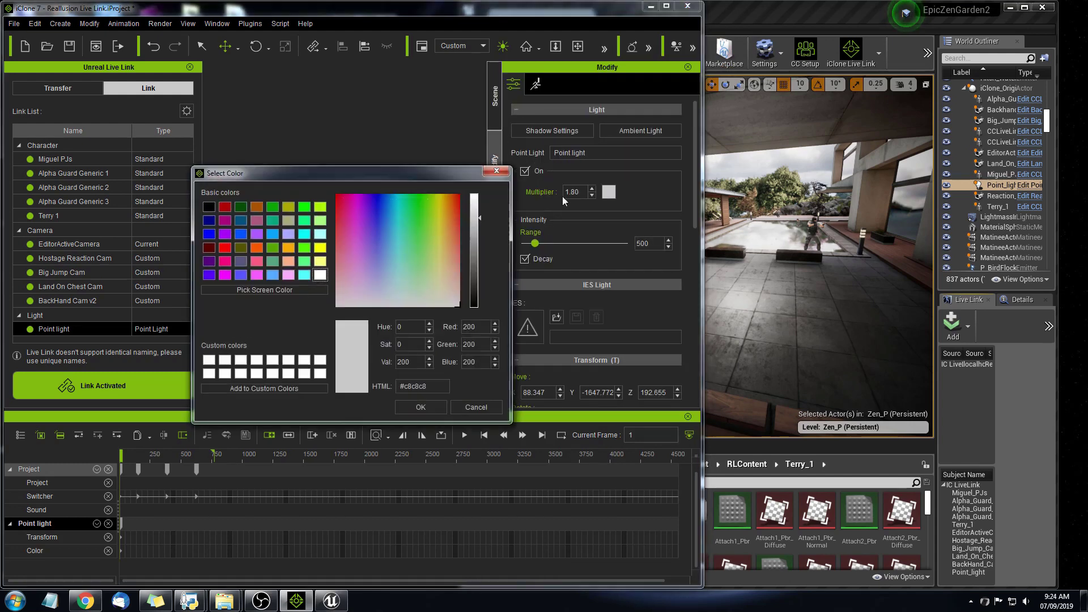
drag(356, 214, 299, 171)
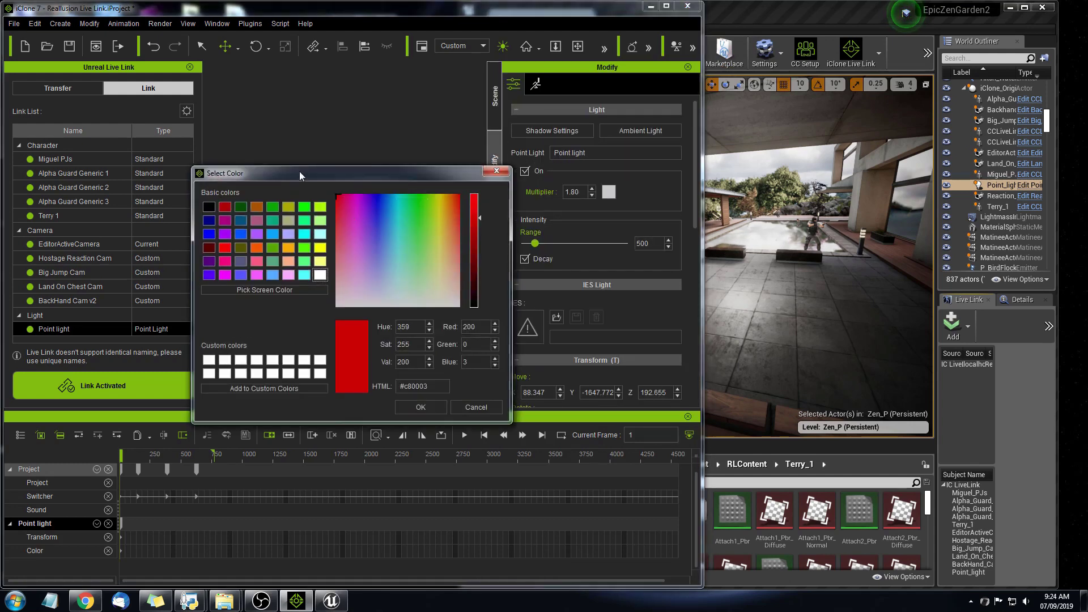
click(420, 407)
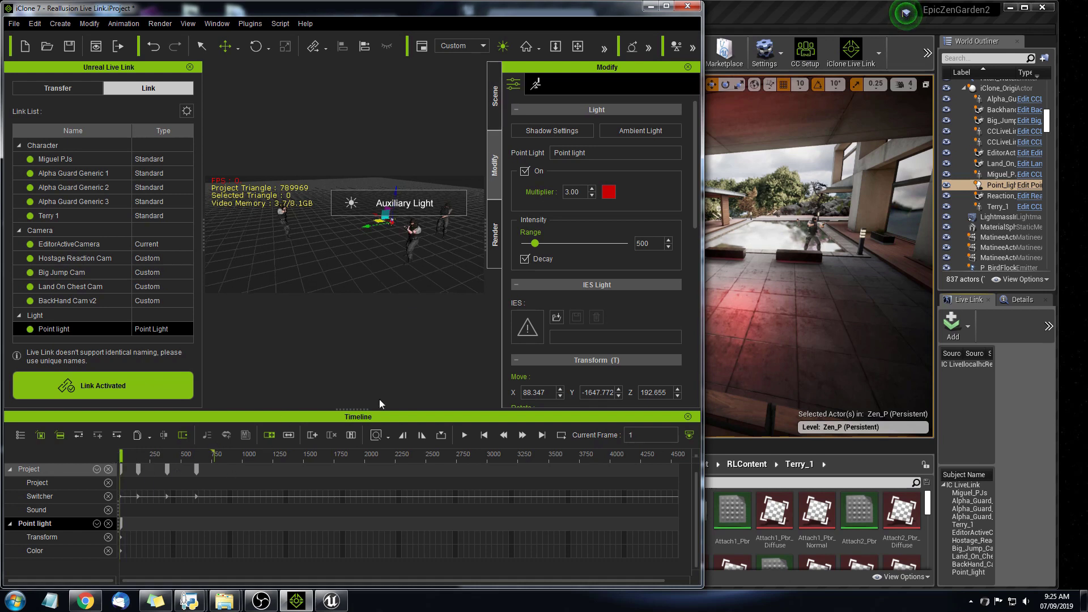
Key the point light's multiplier at 3.00 at frame 84 and show its Multiplier track in the timeline
key(space)
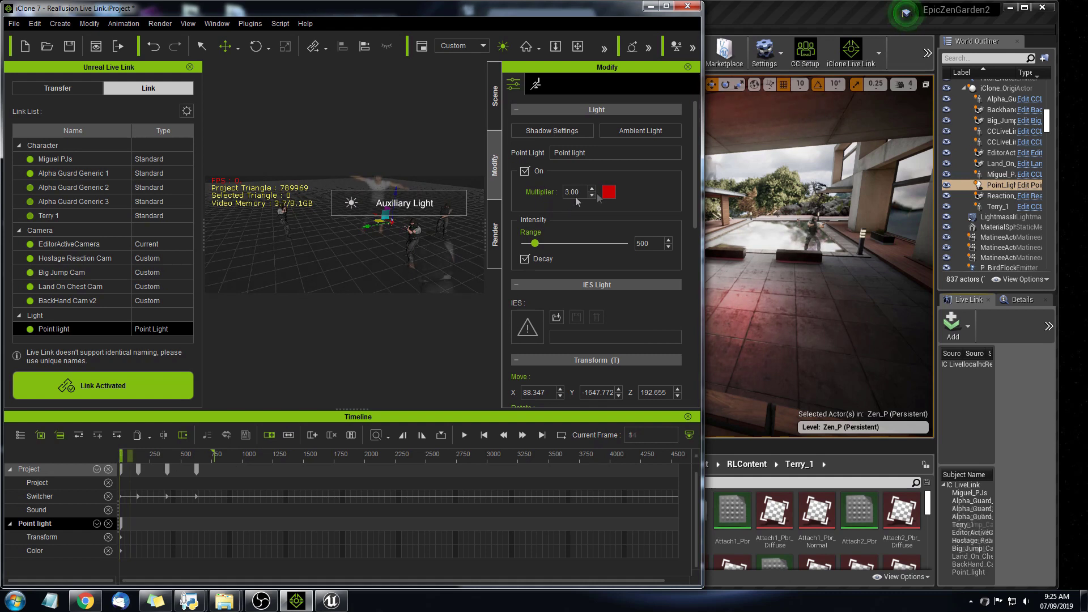
mouse_move(545, 192)
mouse_down()
mouse_move(533, 194)
mouse_move(545, 191)
mouse_up()
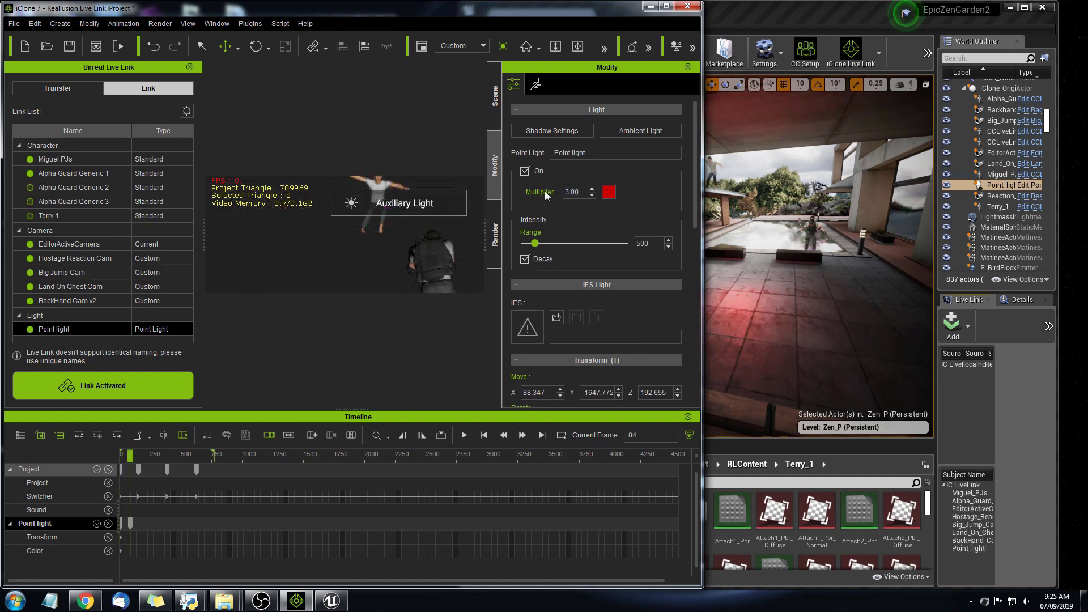
click(94, 522)
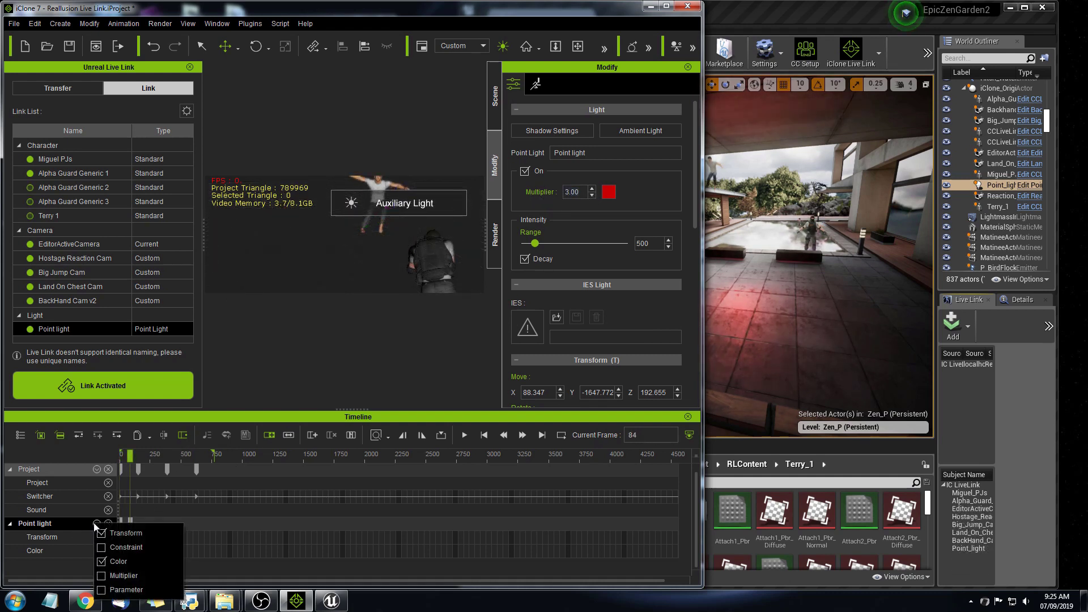
click(107, 575)
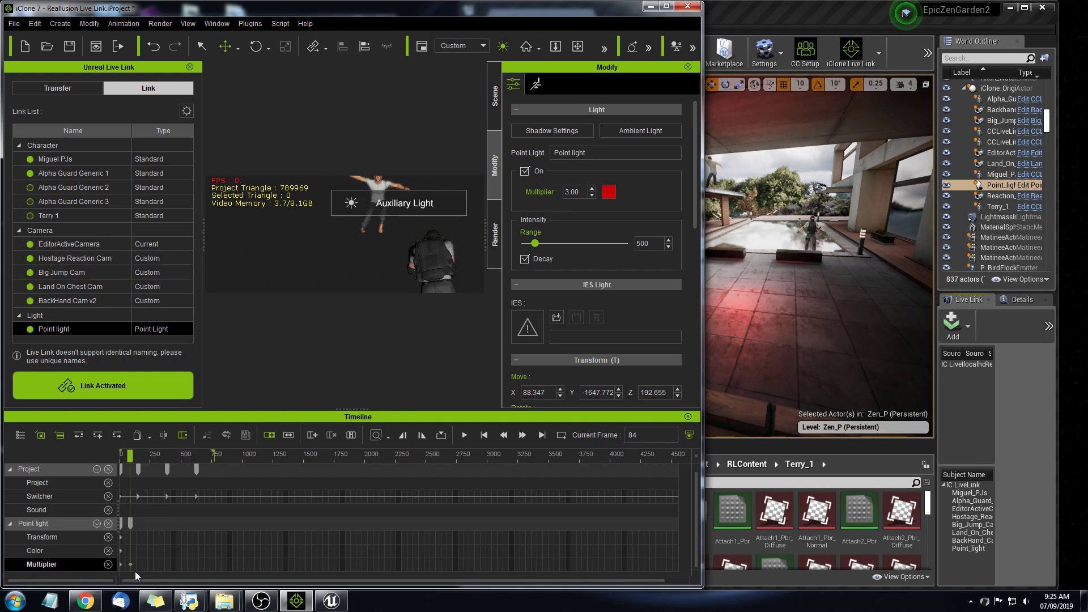
Give the point light's multiplier key at frame 84 a stepped transition curve
scroll(132, 569, up, 6)
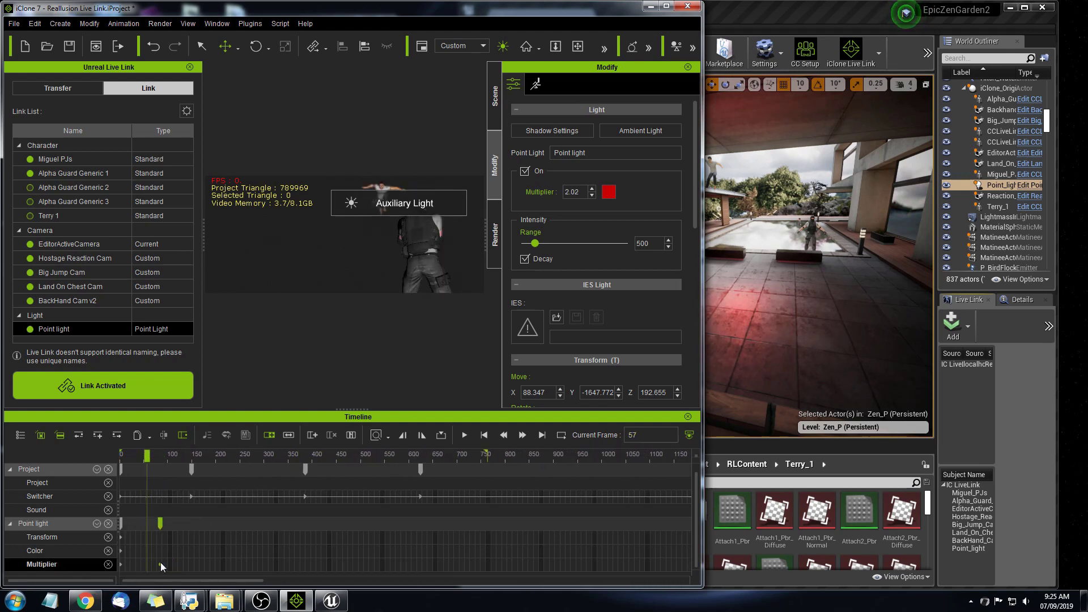
right_click(162, 564)
click(203, 551)
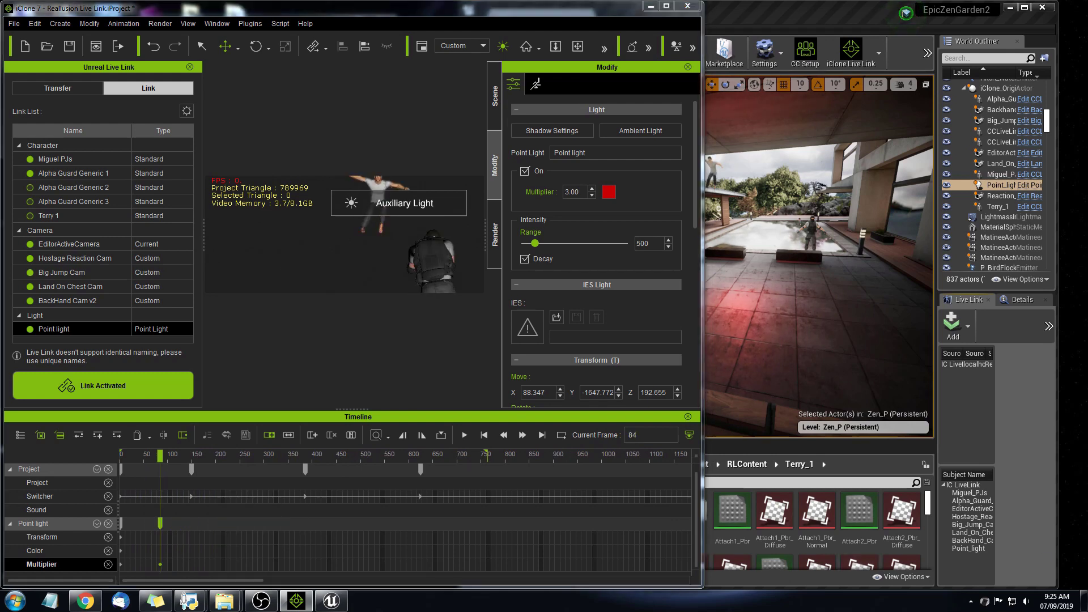
click(225, 496)
click(358, 260)
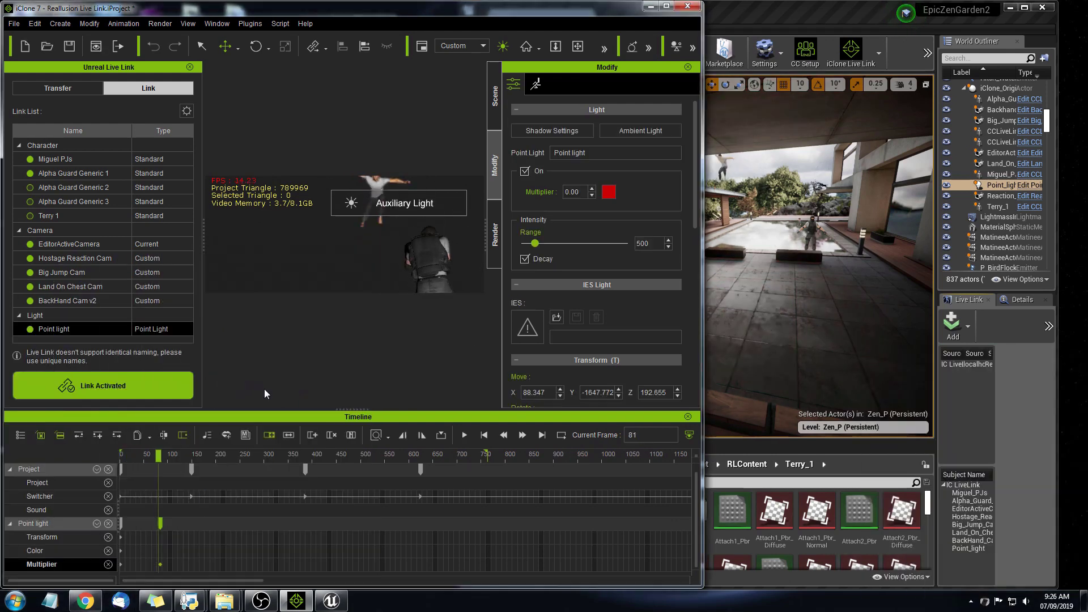
Set the point light's multiplier to 0 at frame 156 and play back the light change
drag(158, 456, 195, 466)
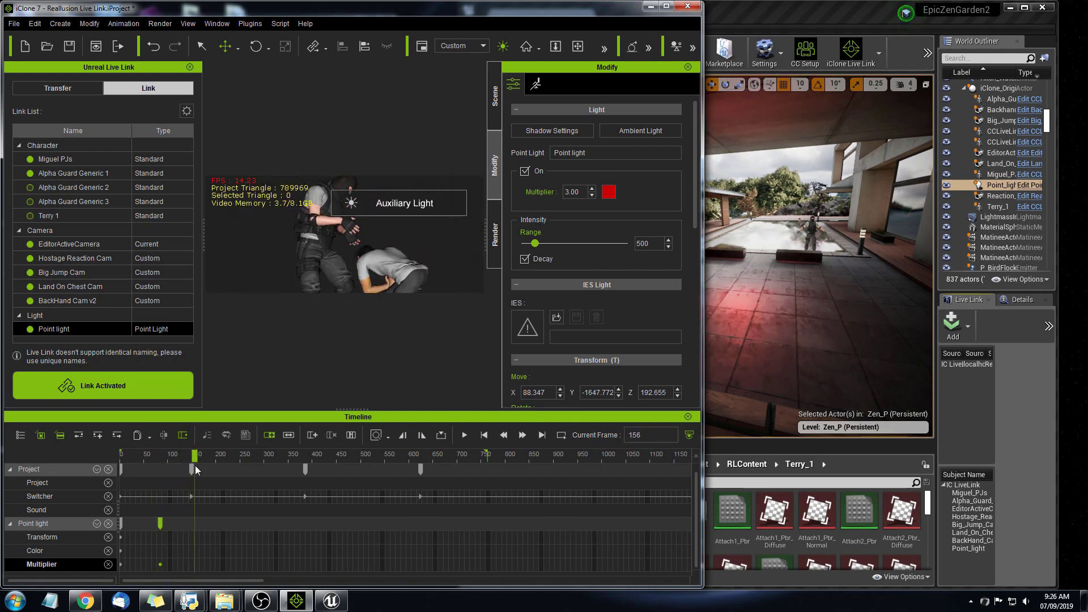
text(0)
key(Return)
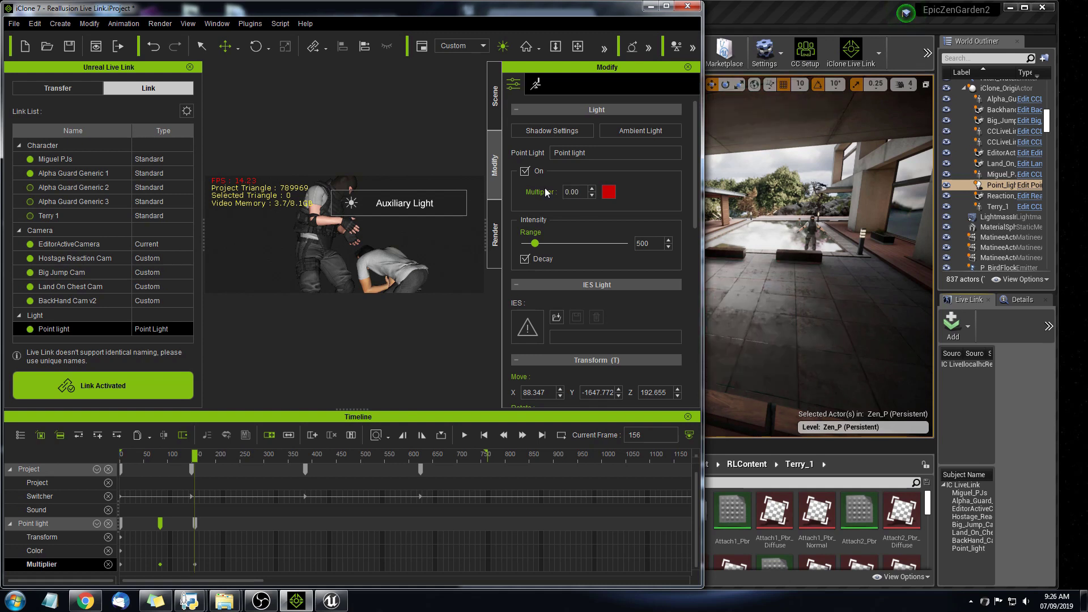
click(155, 453)
key(space)
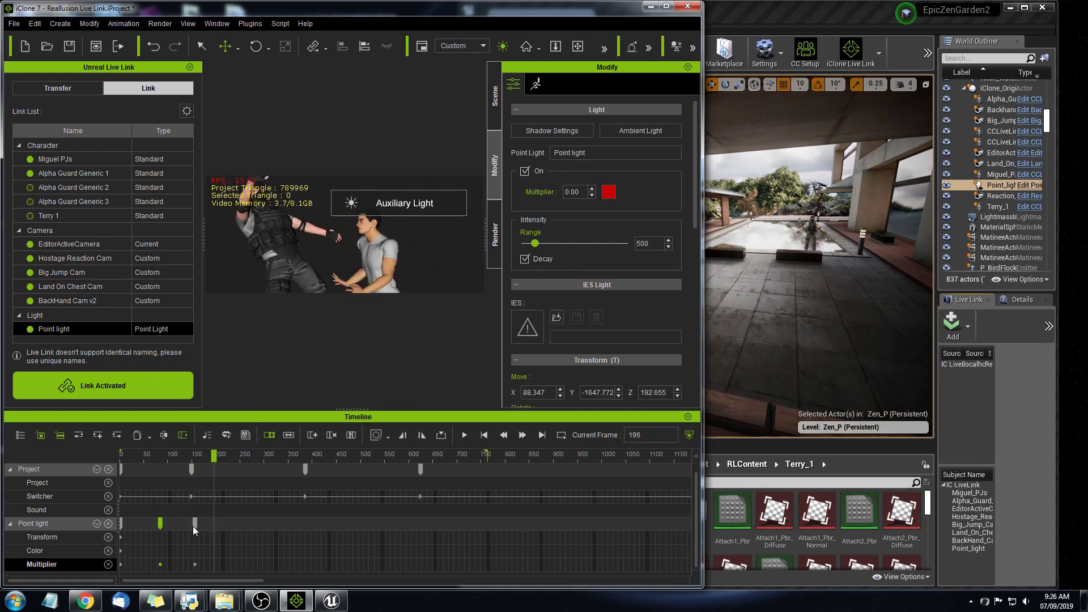
Copy and reposition the point light's multiplier keys on the timeline, and play back the flashing light
drag(192, 526, 188, 528)
drag(177, 565, 147, 563)
key(ctrl+c)
click(184, 564)
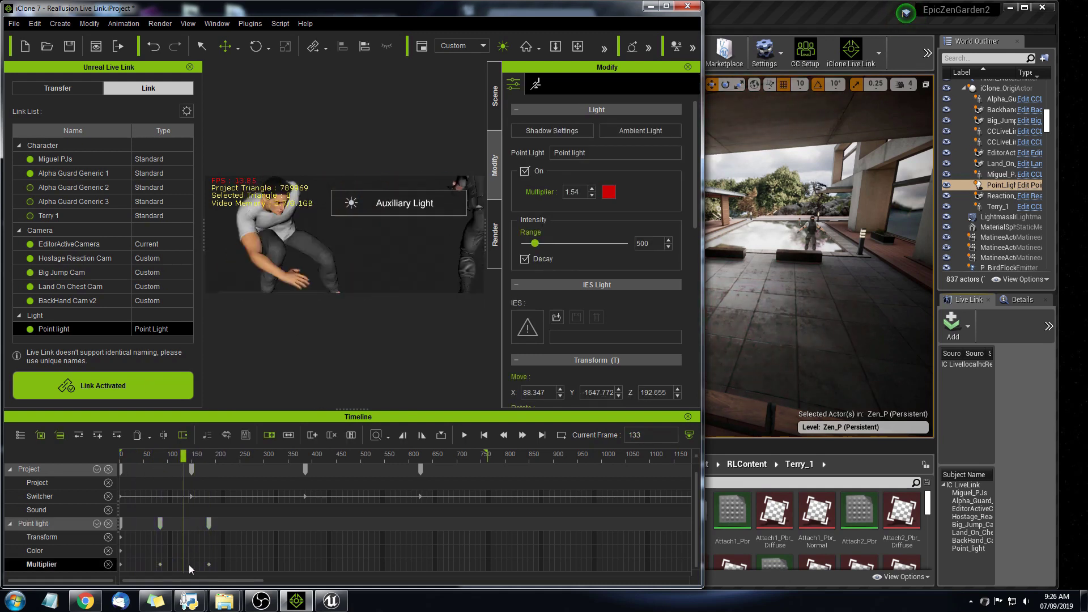
key(ctrl+v)
drag(185, 523, 192, 521)
key(space)
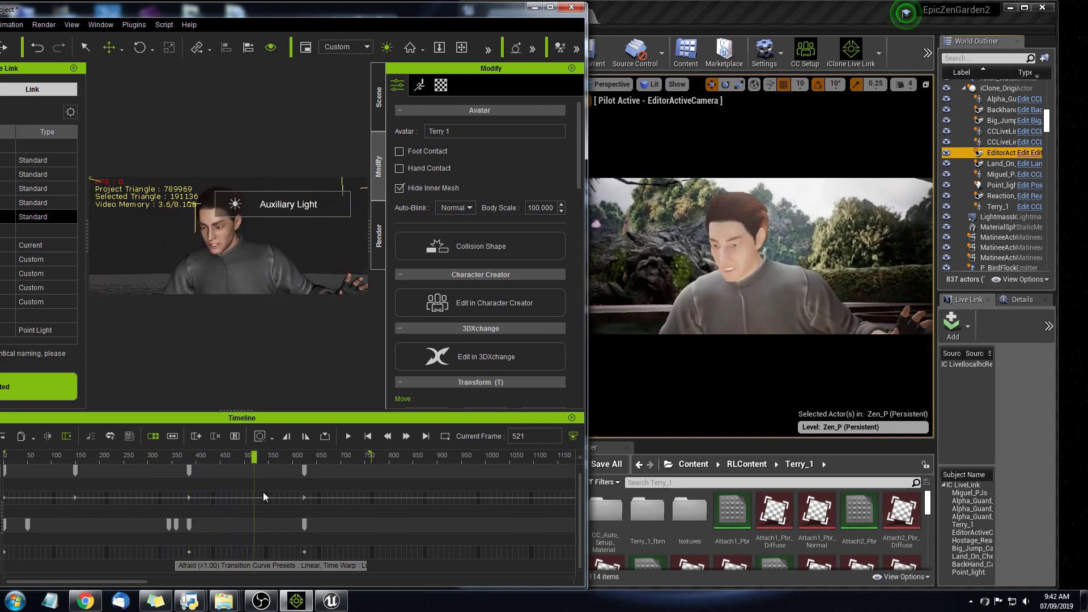
drag(300, 494, 360, 501)
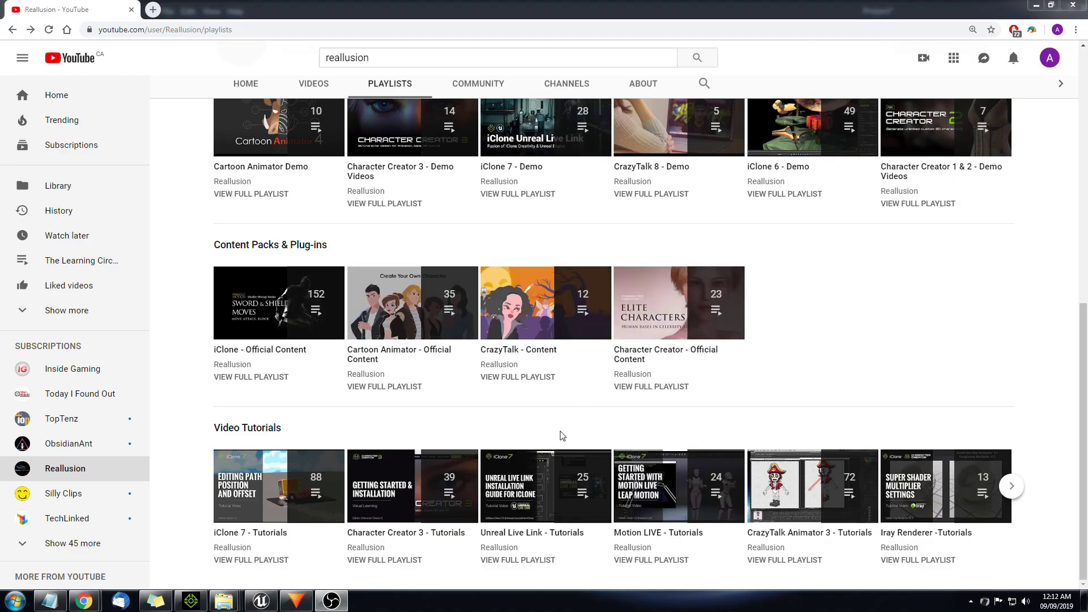
Open Reallusion's Unreal Live Link - Tutorials playlist on YouTube, browse its videos and skip ahead in the iClone installation guide
click(558, 481)
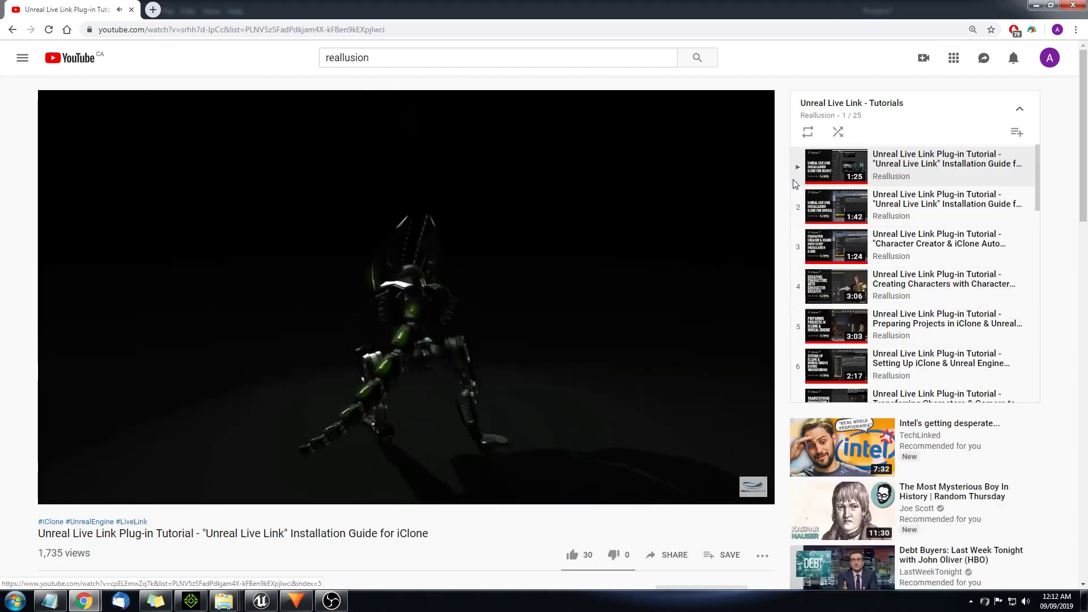
scroll(1037, 162, down, 7)
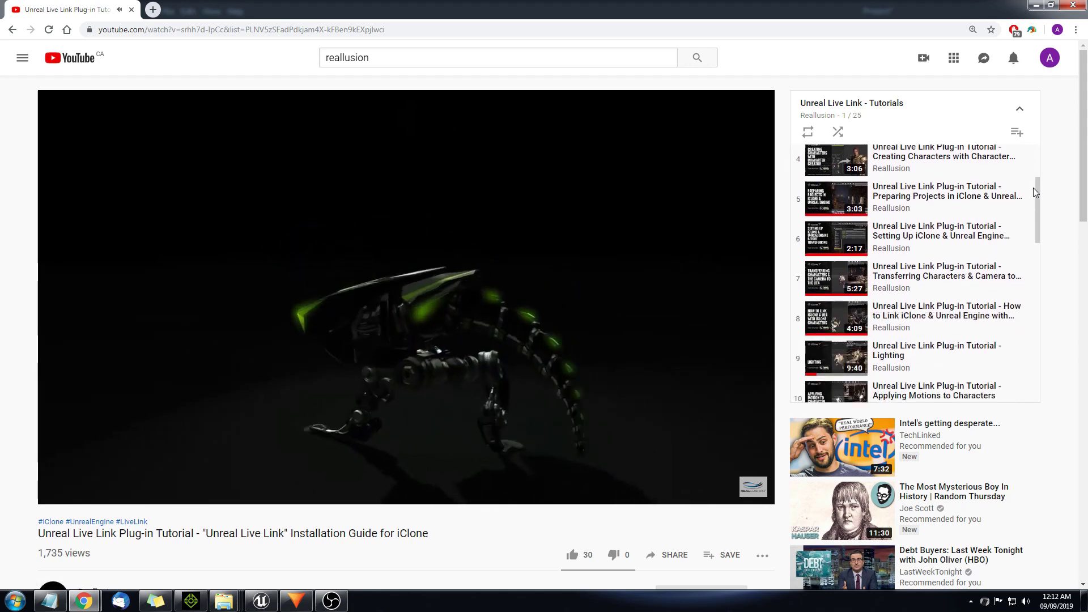
scroll(1018, 266, down, 2)
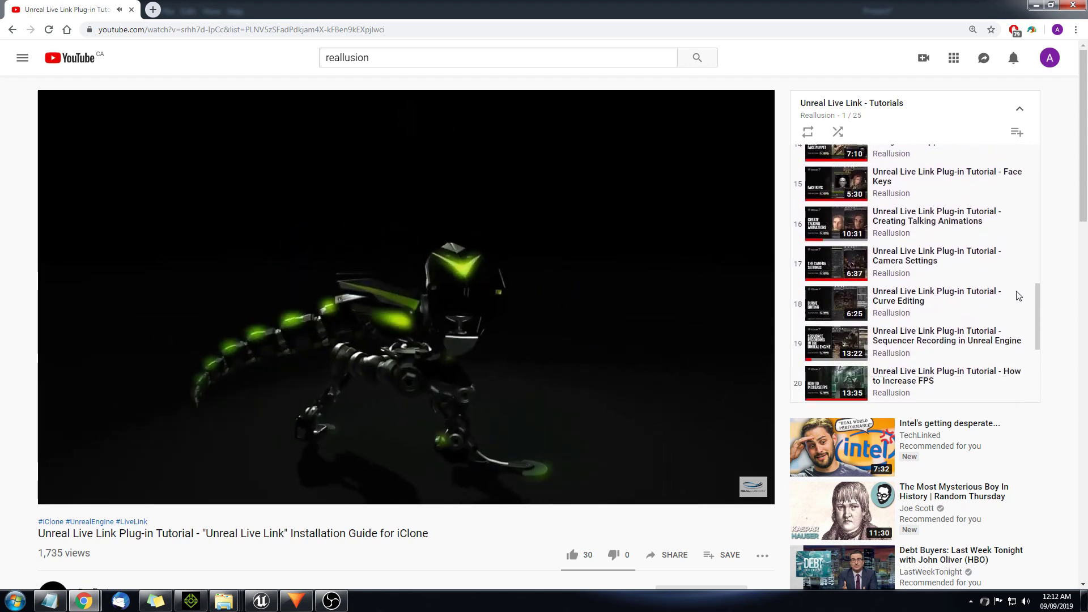
scroll(161, 466, down, 5)
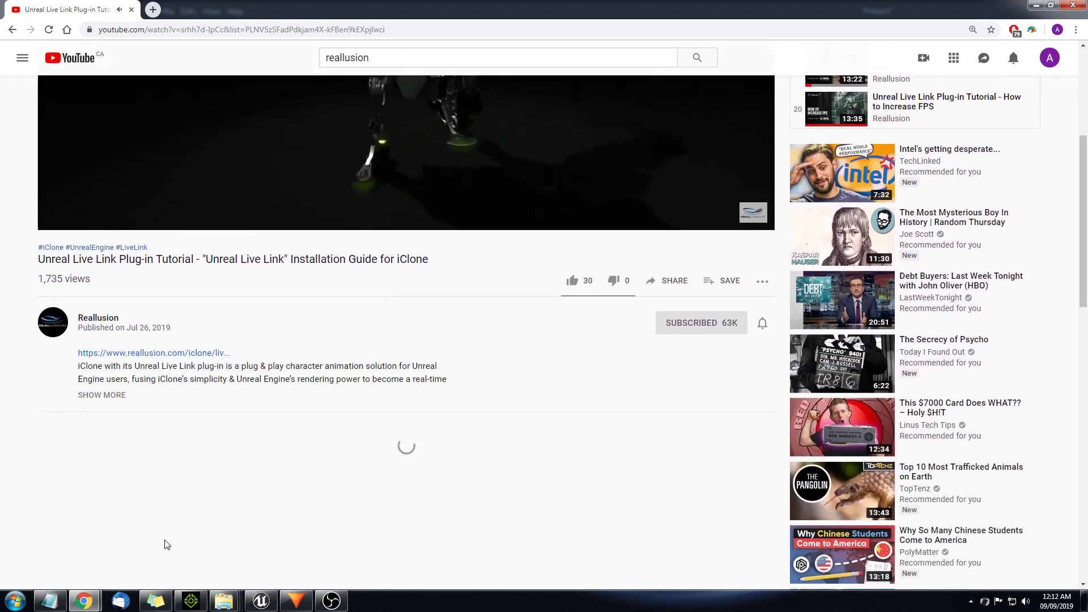
scroll(166, 544, up, 4)
scroll(166, 544, up, 1)
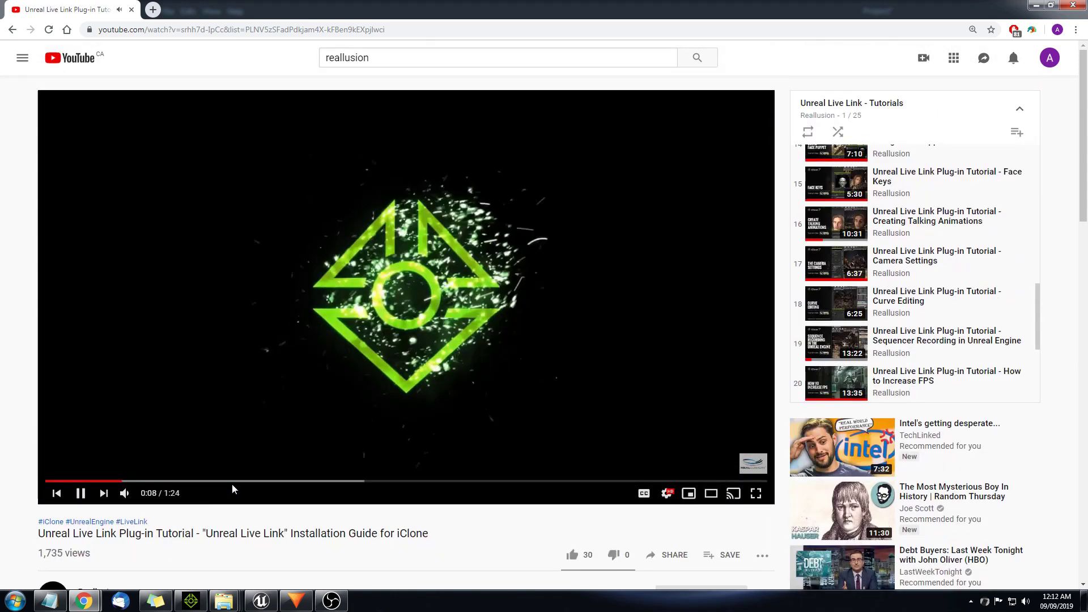
click(240, 482)
click(349, 481)
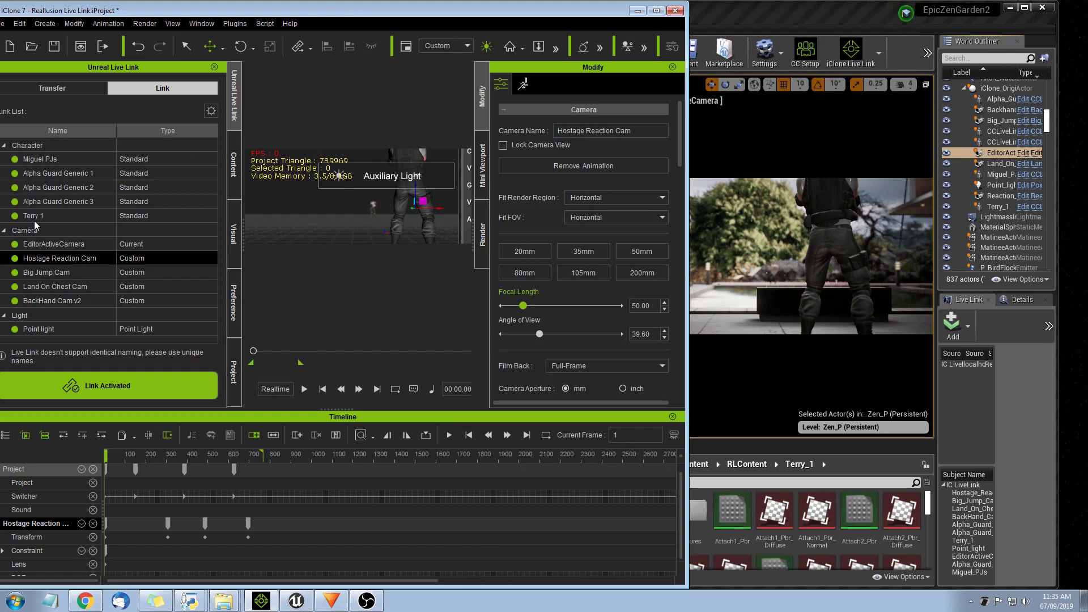
In iClone, turn off the live link for Terry 1, Alpha Guard Generic 3 and Alpha Guard Generic 2
click(14, 215)
click(15, 201)
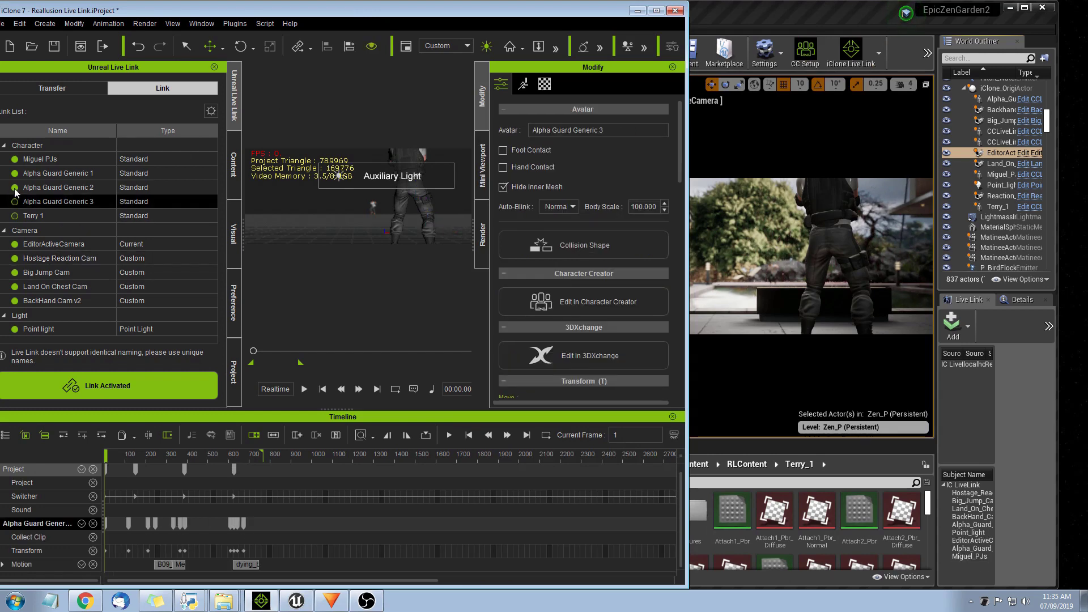
click(15, 187)
Turn off the live link for BackHand Cam v2, Land On Chest Cam, Big Jump Cam and Hostage Reaction Cam
click(15, 301)
click(14, 286)
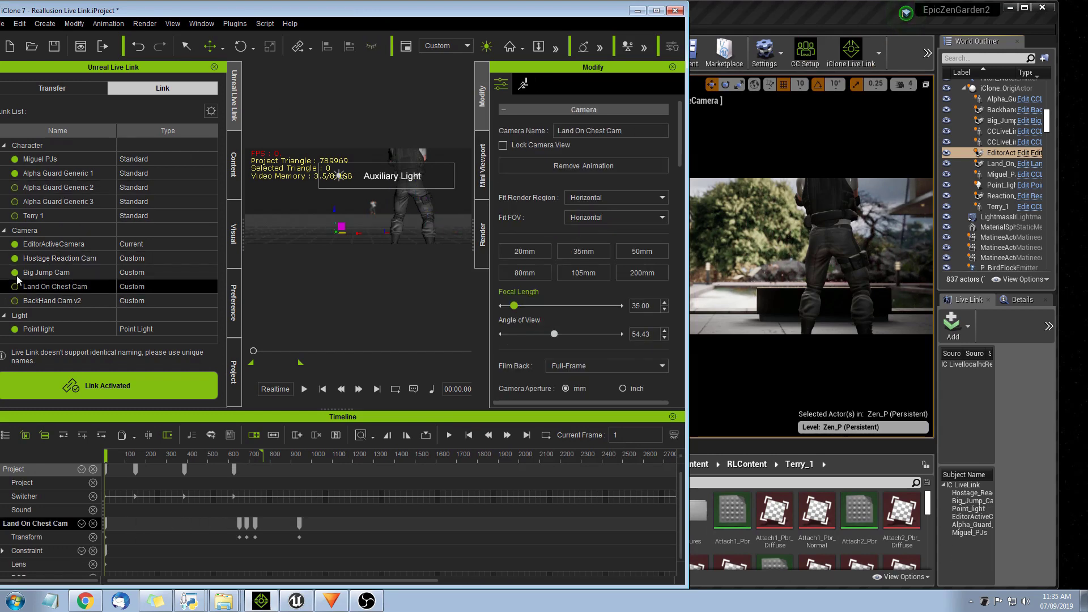
click(15, 272)
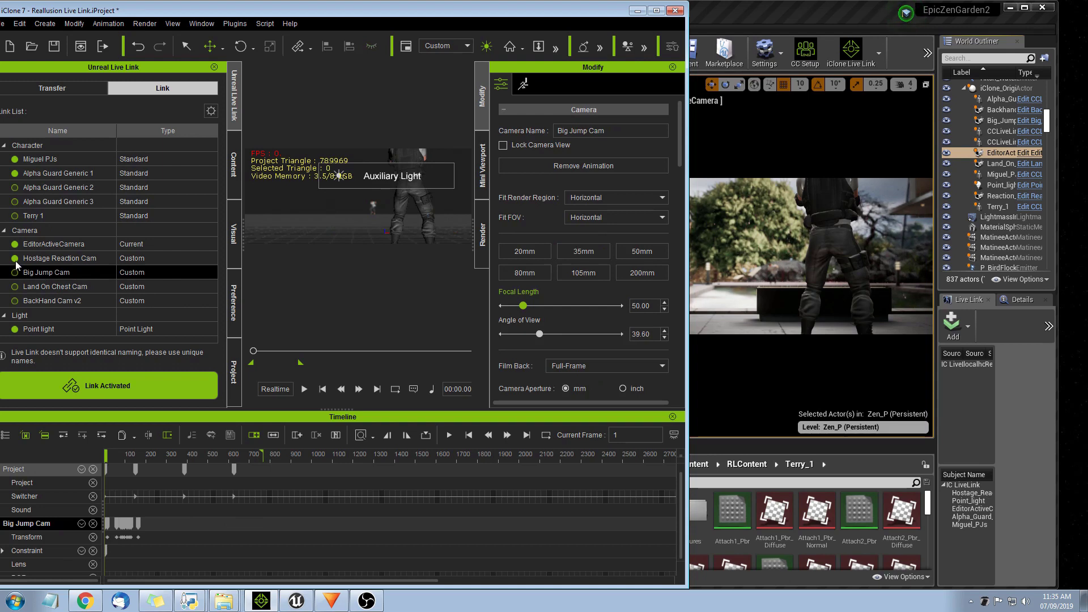
click(14, 258)
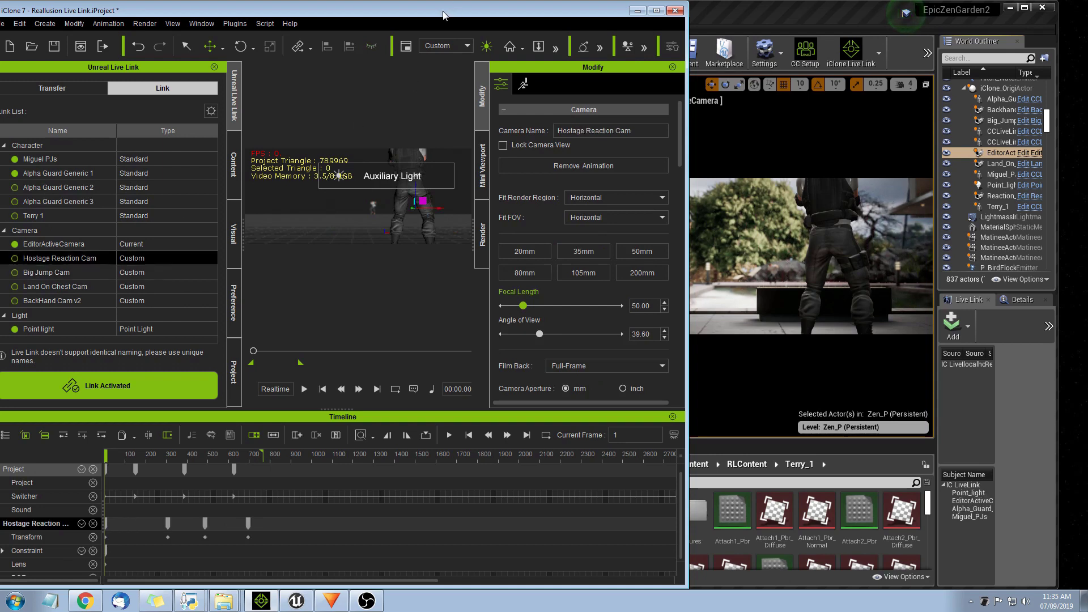
Maximize the iClone window and switch to a workspace layout with a larger viewport, the Render settings and no timeline
double_click(444, 15)
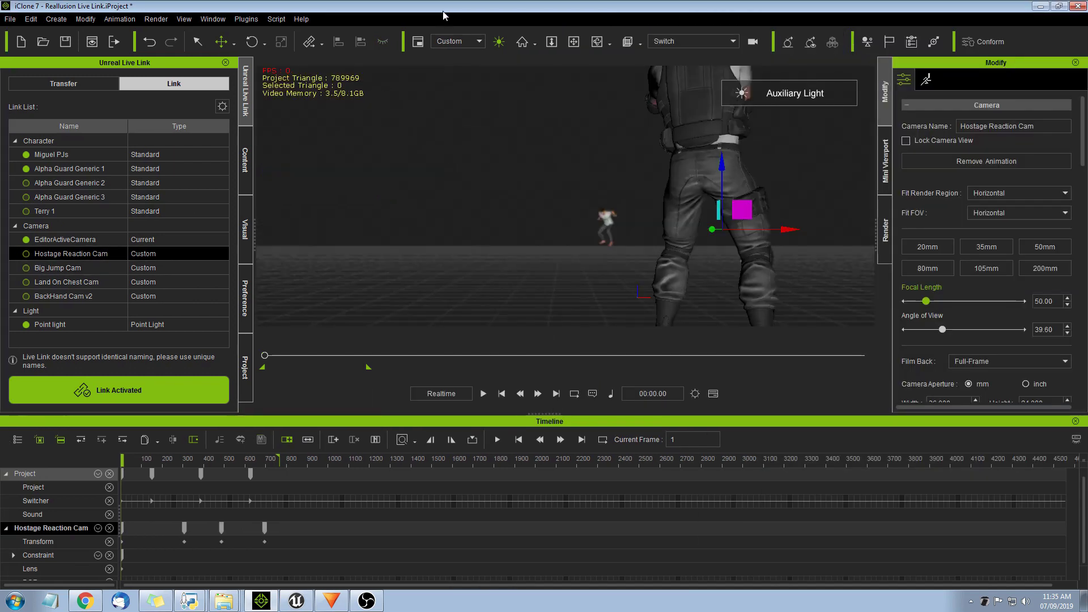
click(212, 19)
mouse_move(272, 35)
click(366, 84)
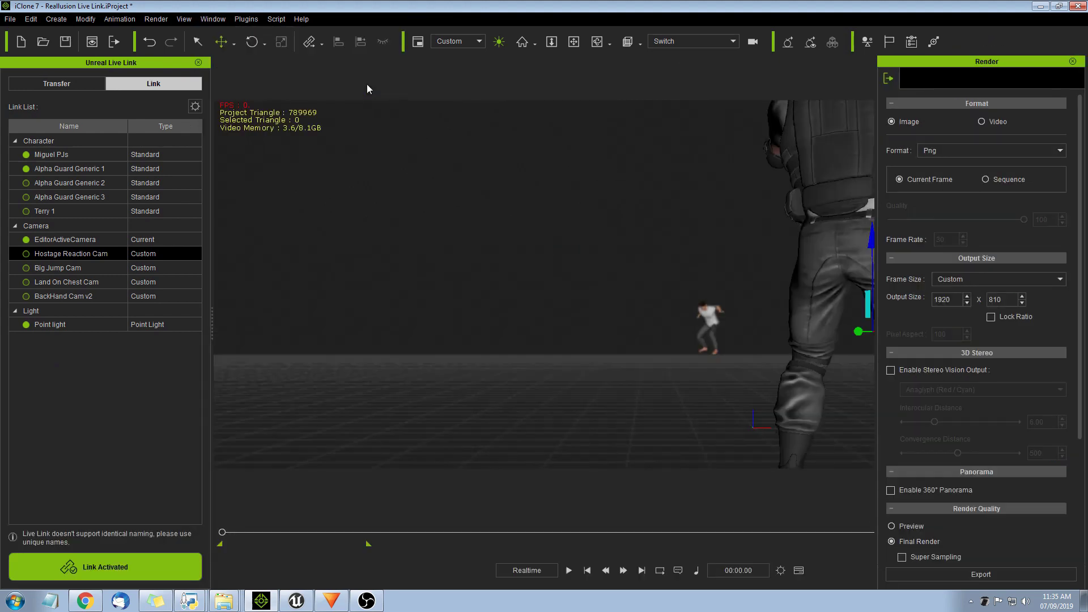
Close the Unreal Live Link panel and open the Scene Manager
click(197, 62)
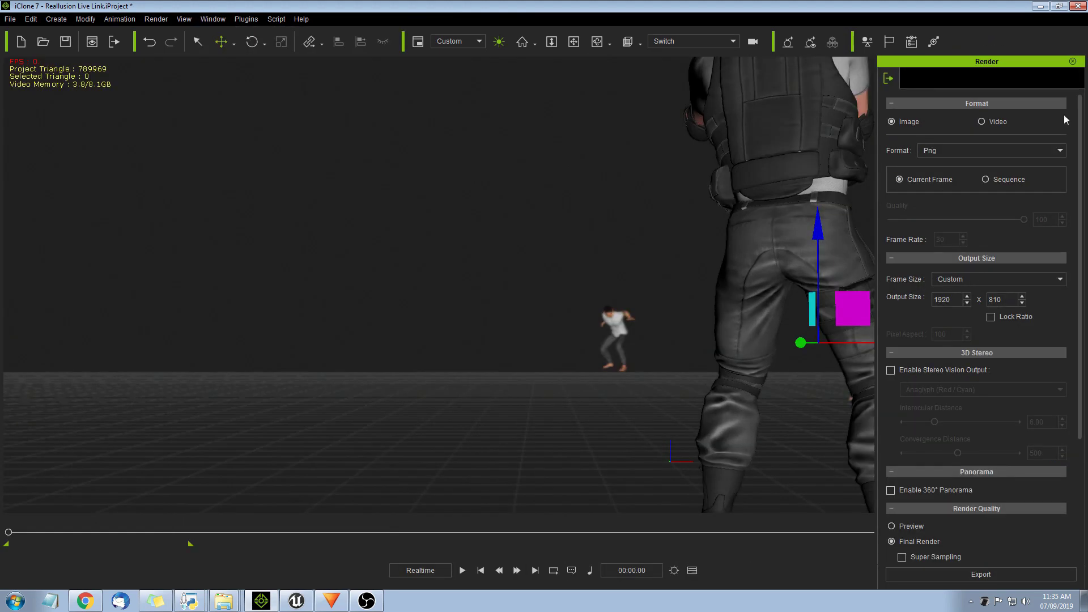
click(236, 19)
mouse_move(216, 22)
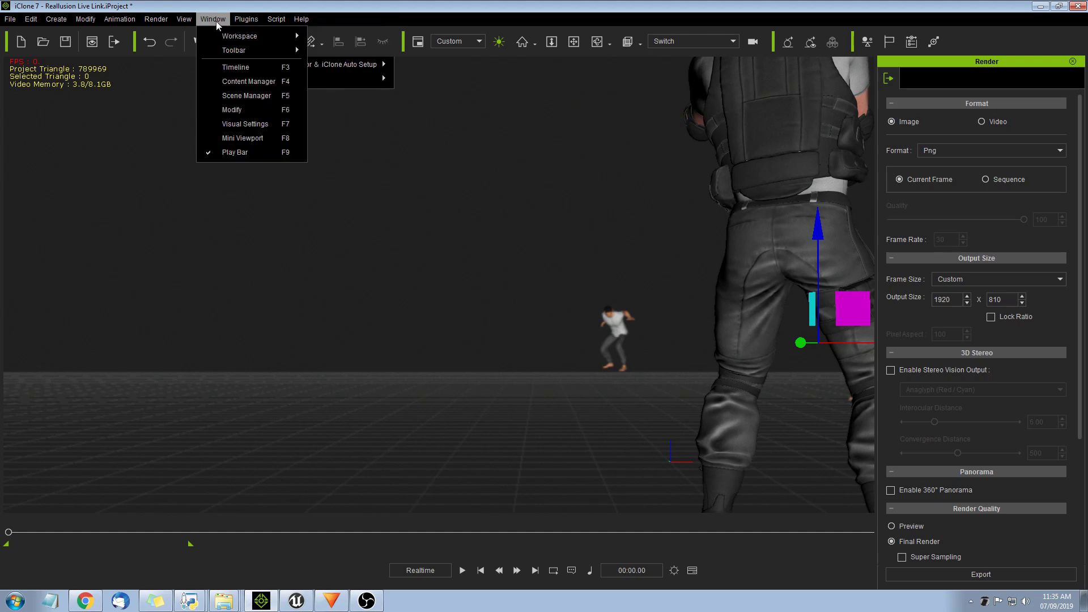
click(235, 95)
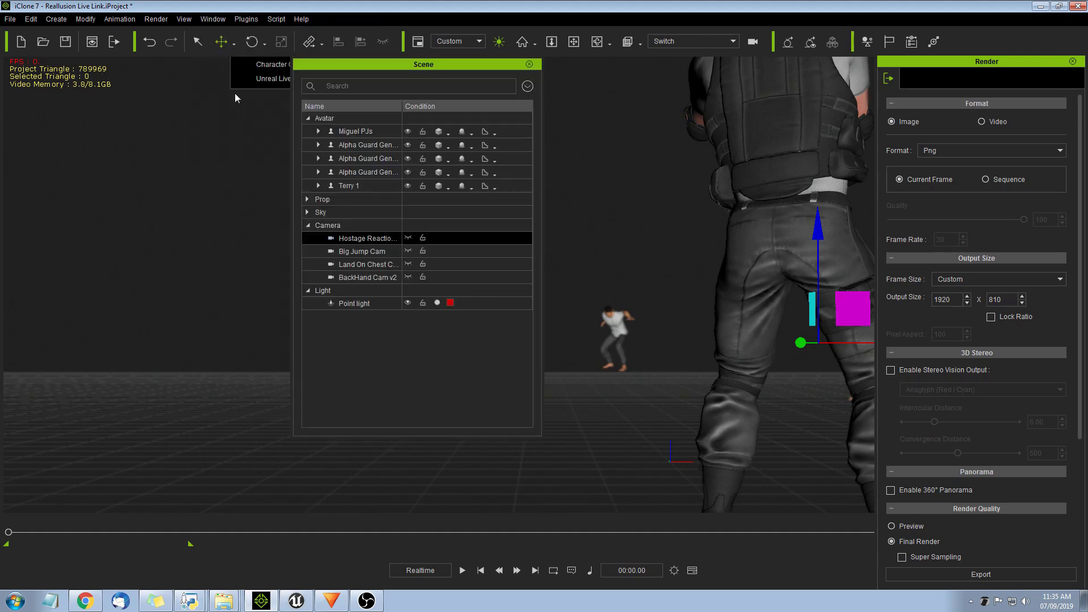
Hide all five avatars in the scene: Miguel PJs, the three Alpha Guard Generic characters and Terry 1
click(407, 131)
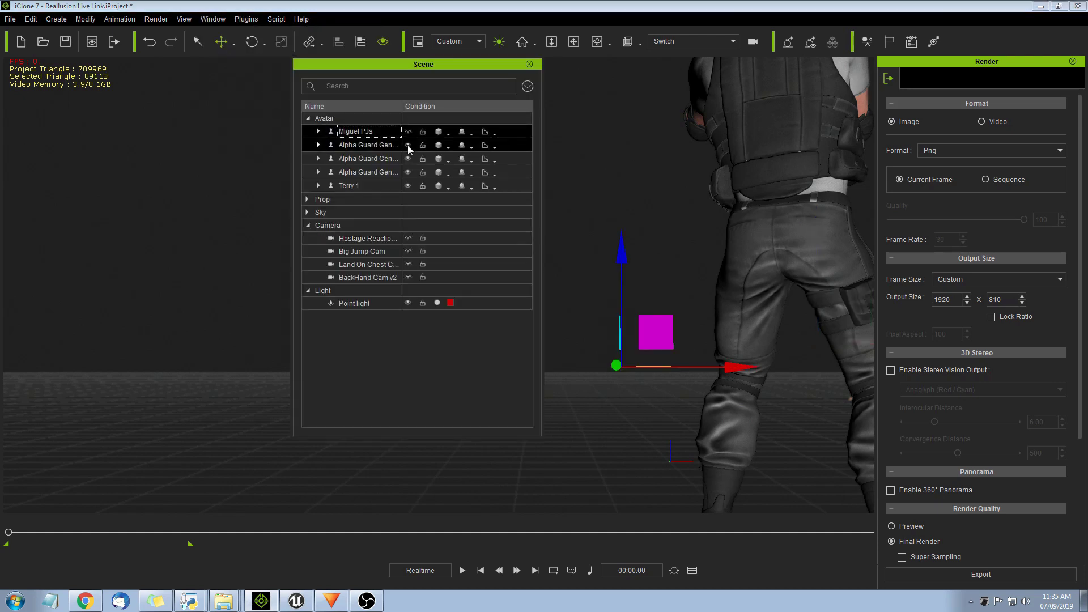
click(407, 145)
click(407, 158)
click(408, 171)
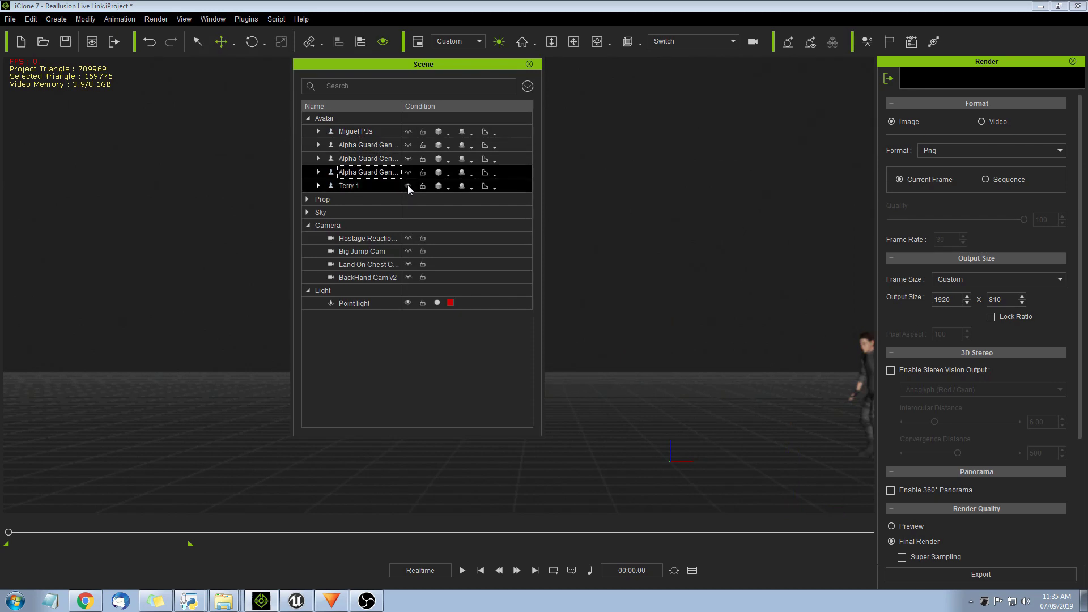
click(408, 186)
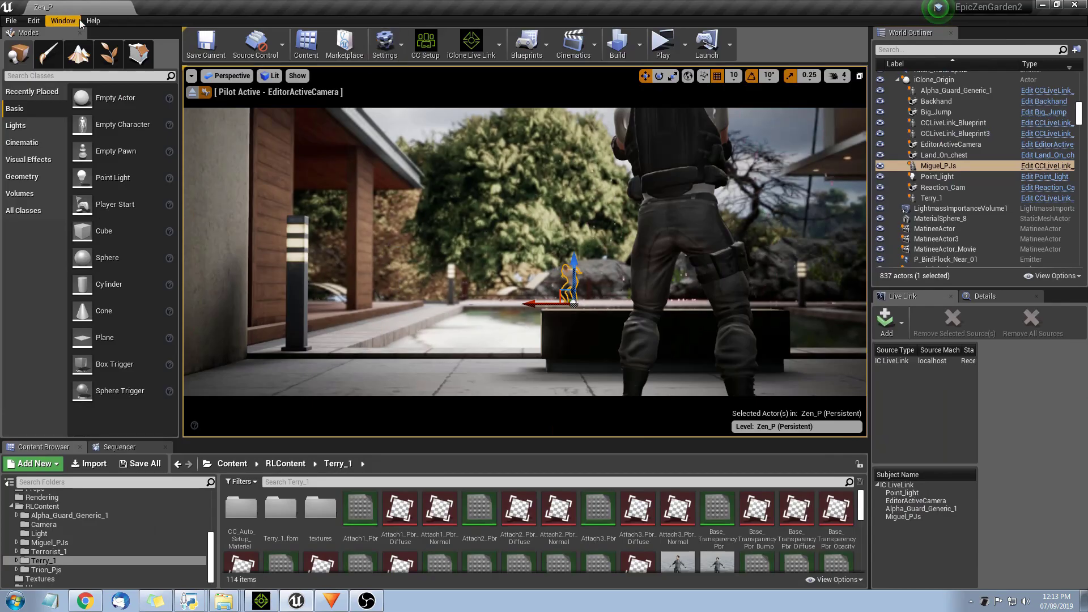
In Unreal Engine, open the Sequence Recorder and add the iClone_Origin actor to the recording list
click(72, 20)
click(91, 126)
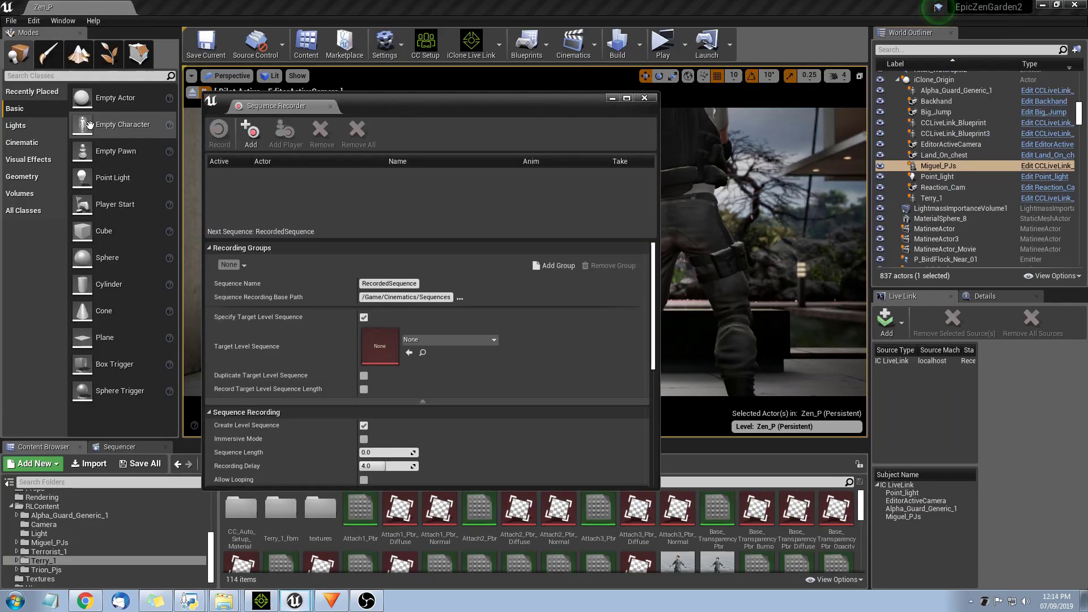
click(931, 80)
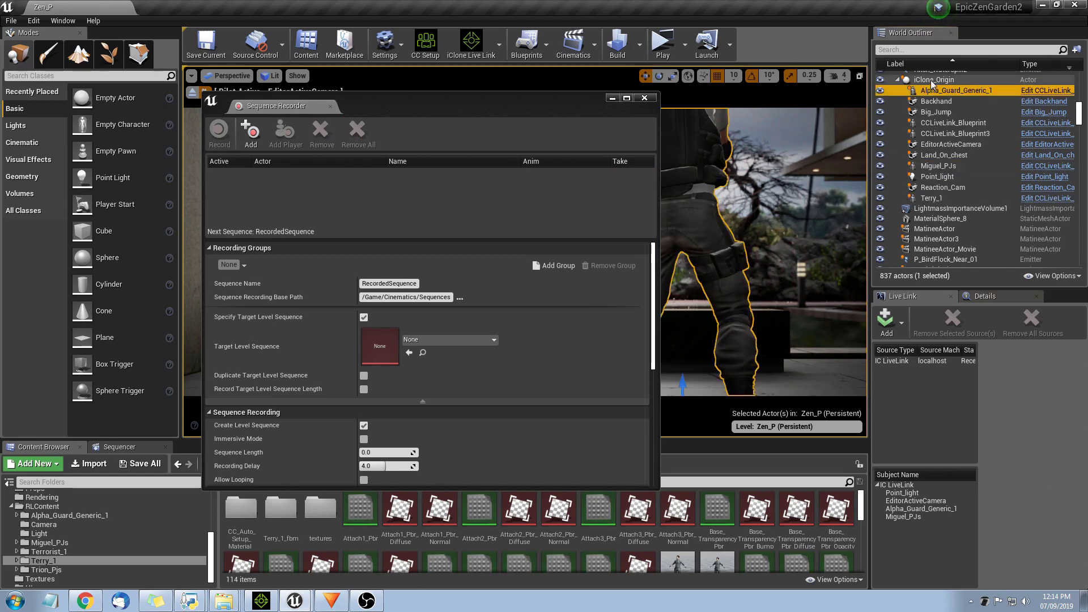
click(250, 136)
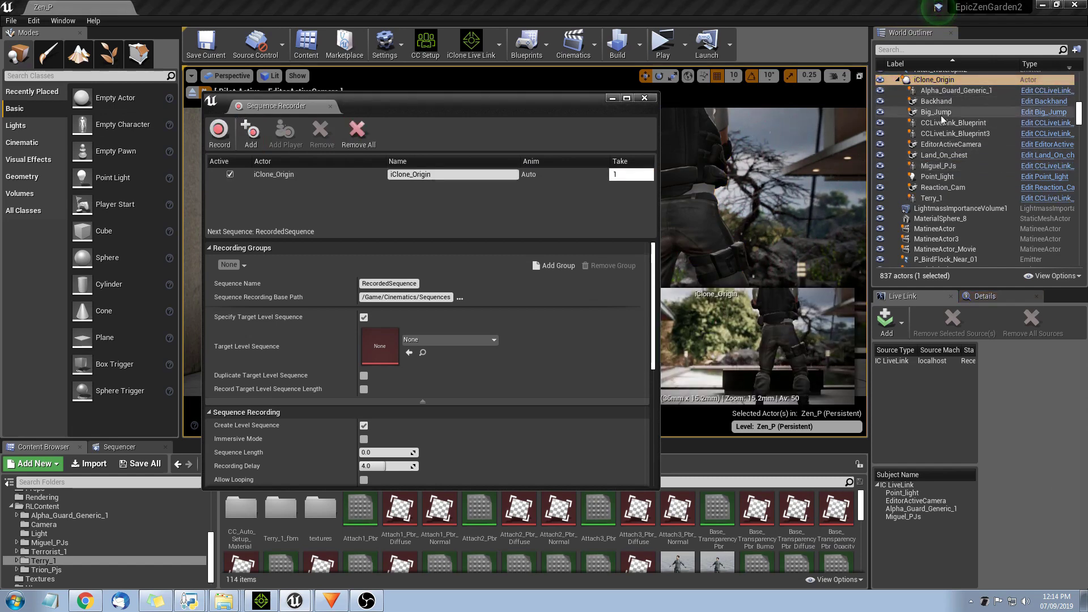
Add the Terry_1, Miguel_PJs and Point_light actors to the Sequence Recorder's recording list
click(931, 197)
ctrl+click(937, 166)
click(252, 136)
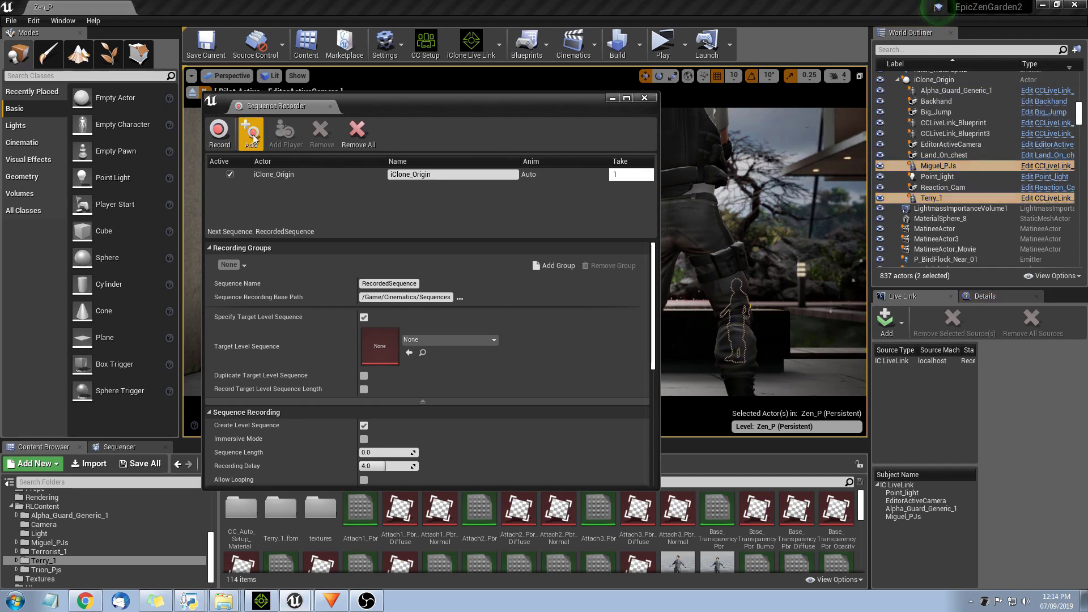
click(937, 177)
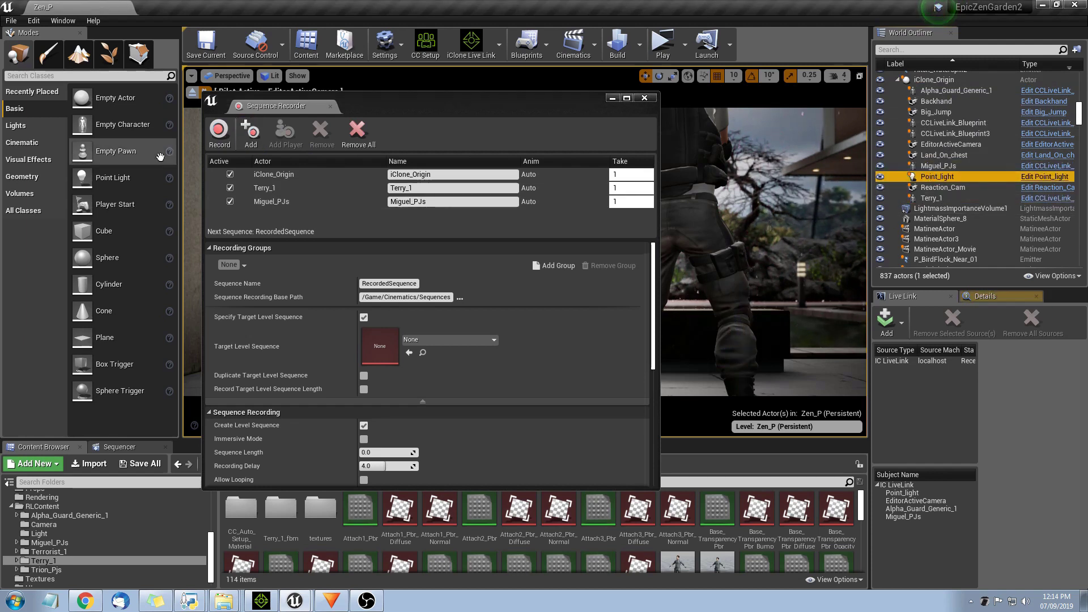
click(250, 136)
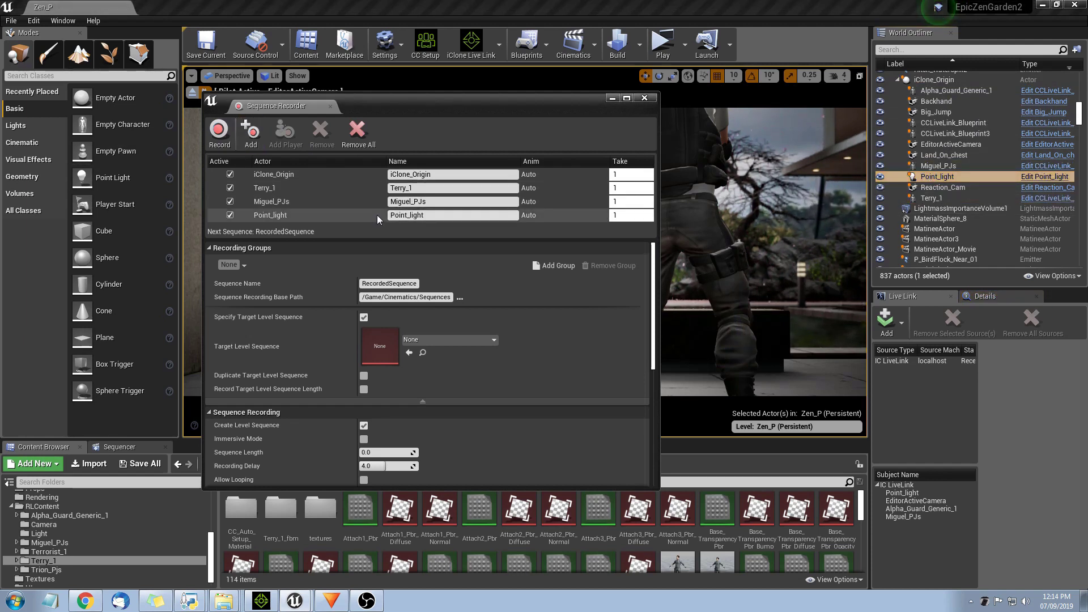
Name the recorded sequence "Main Sequence"
click(389, 283)
text(Main)
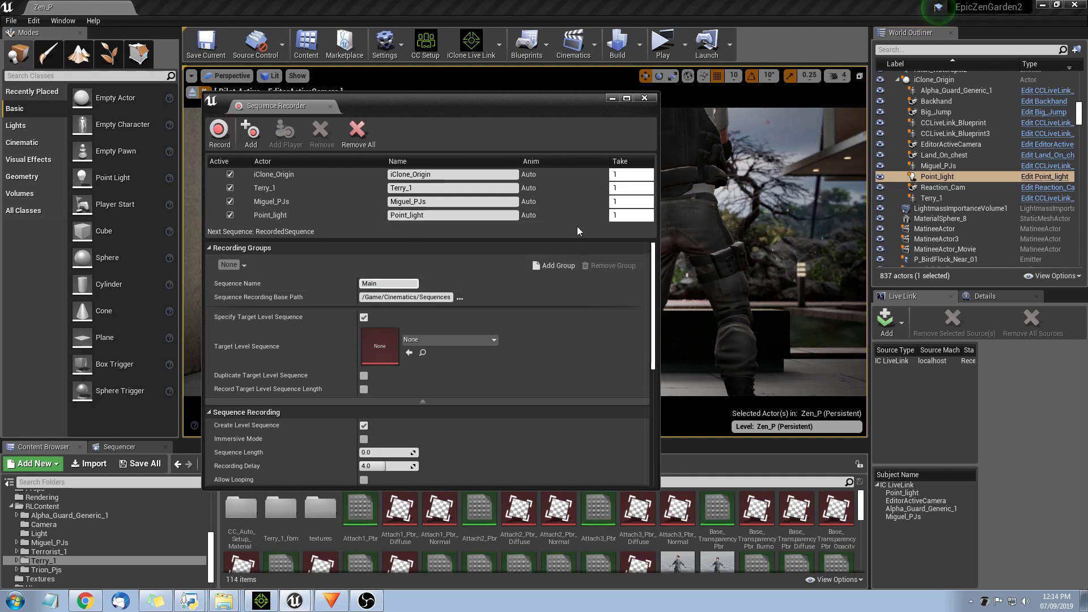
text( Sequence)
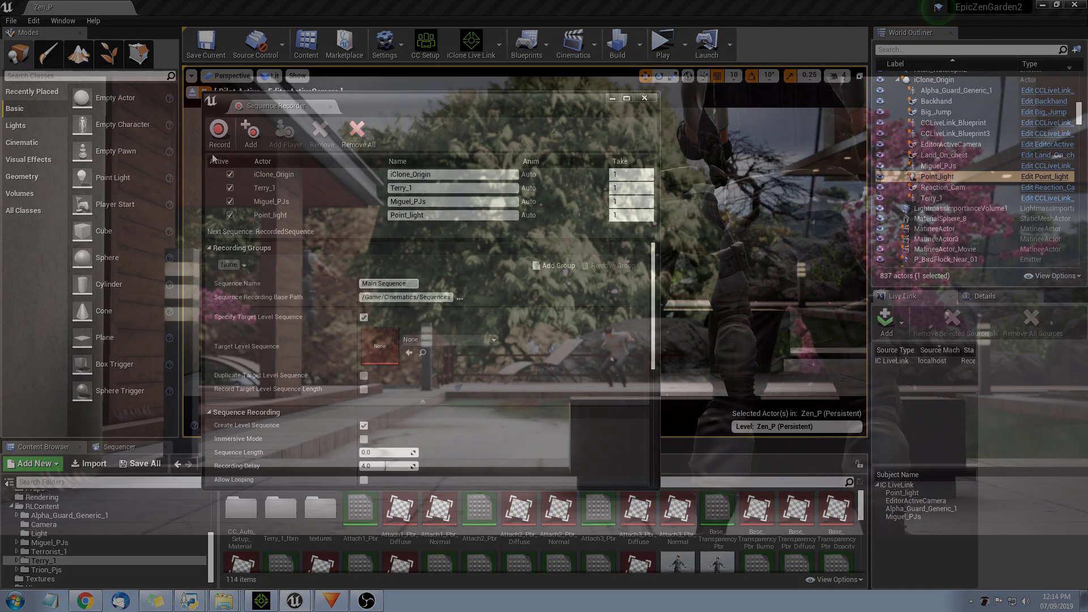